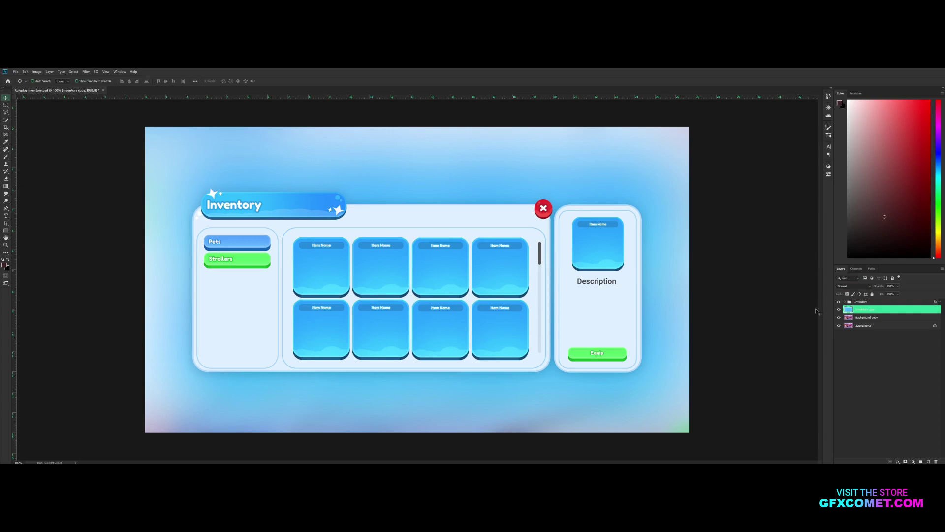
# Find and select the X Button layer inside the Inventory group
pyautogui.click(845, 302)
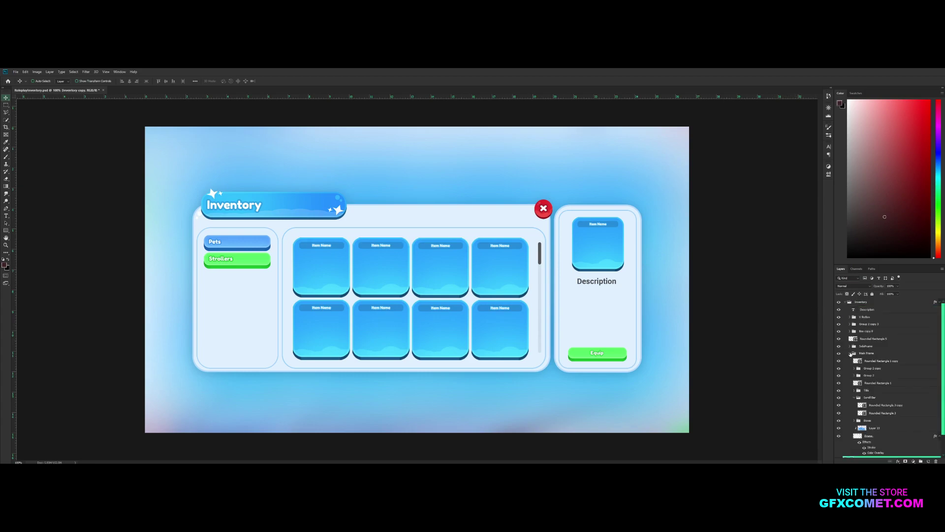
pyautogui.click(851, 353)
pyautogui.click(845, 309)
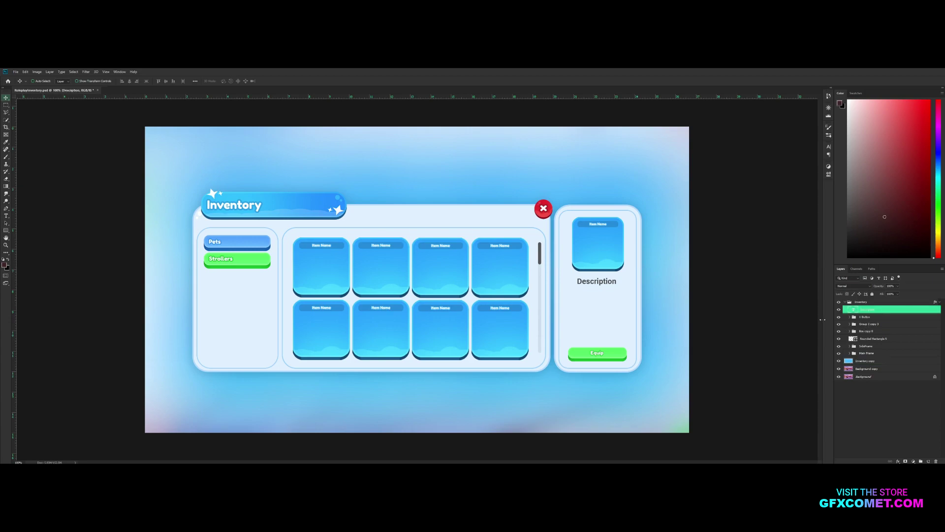
pyautogui.click(839, 317)
pyautogui.click(838, 317)
pyautogui.click(866, 317)
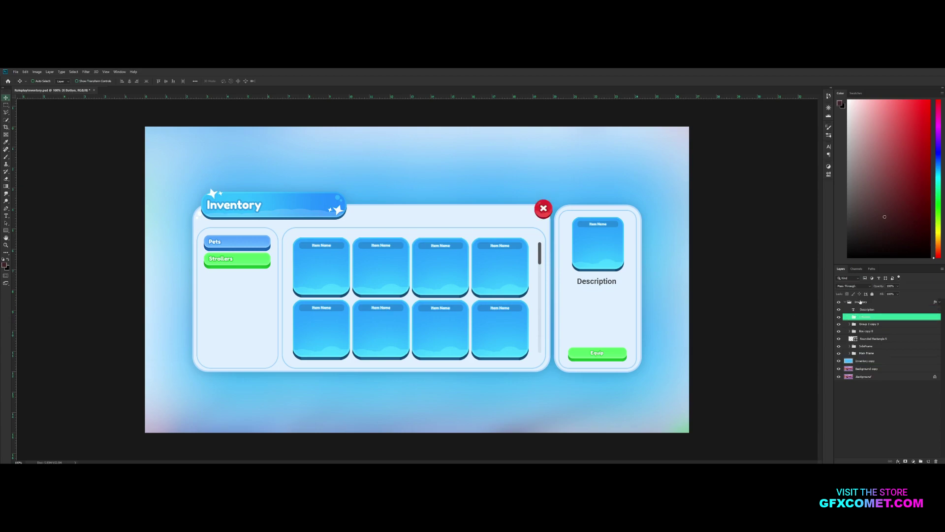
# Zoom in and nudge the red close button slightly right and up
pyautogui.hotkey('ctrl', '+')
pyautogui.hotkey('ctrl', '+')
pyautogui.press('h')
pyautogui.moveTo(717, 262); pyautogui.dragTo(446, 355)
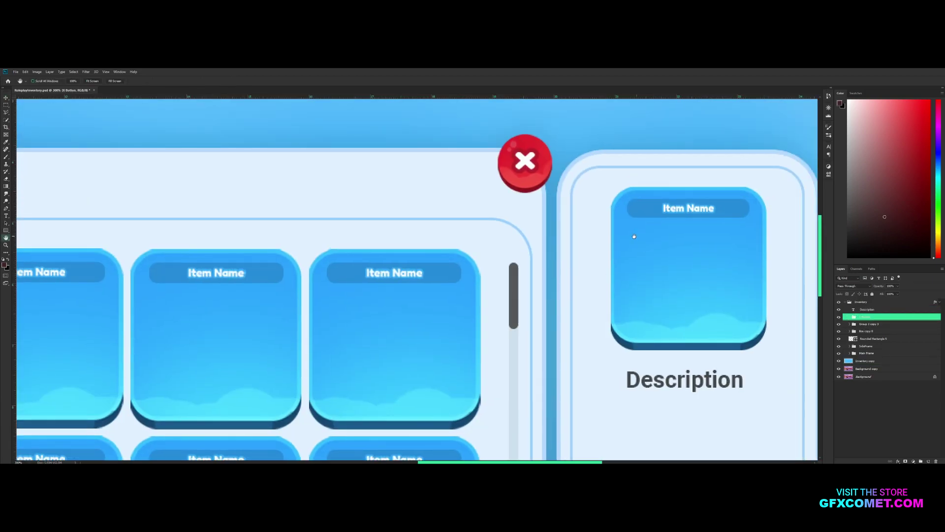
pyautogui.press('v')
pyautogui.moveTo(547, 182); pyautogui.dragTo(554, 180)
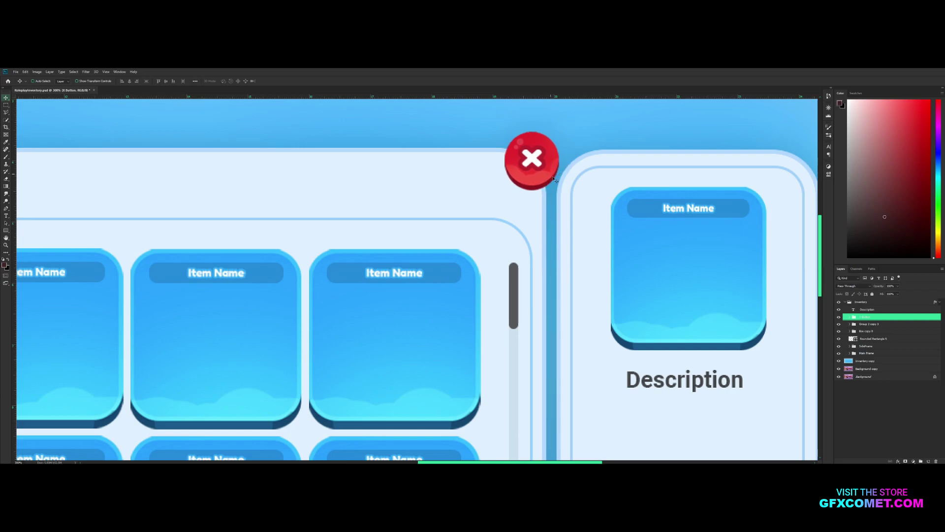
# Save the document, collapse the X Button group, and select Group 2 copy 3
pyautogui.hotkey('ctrl', 's')
pyautogui.click(849, 317)
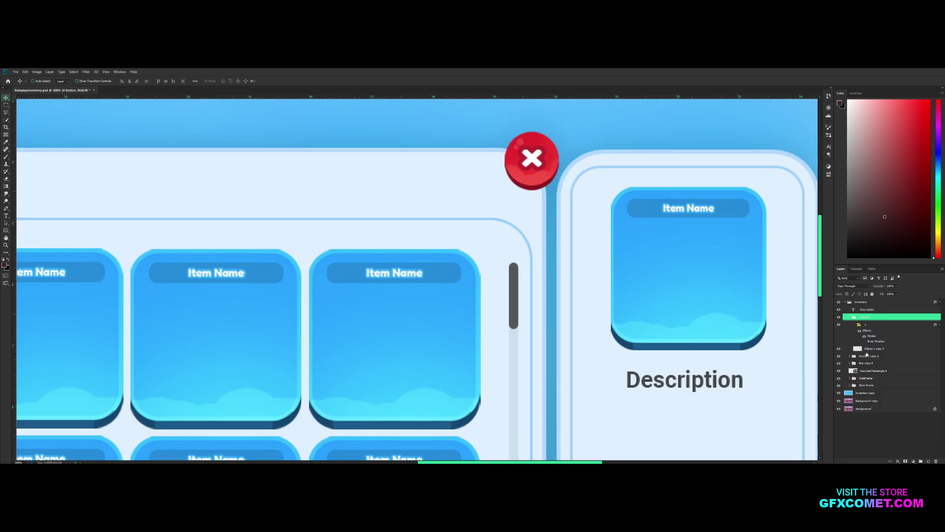
pyautogui.click(941, 325)
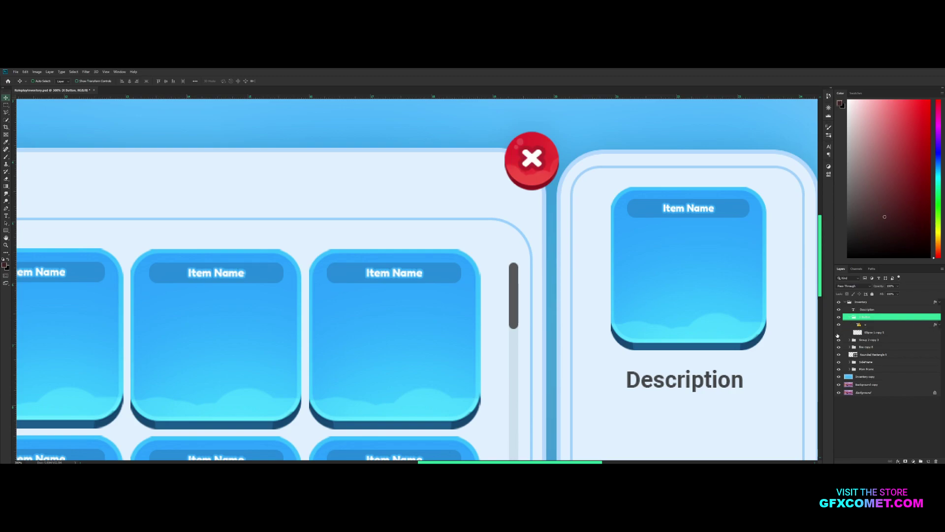
pyautogui.click(850, 318)
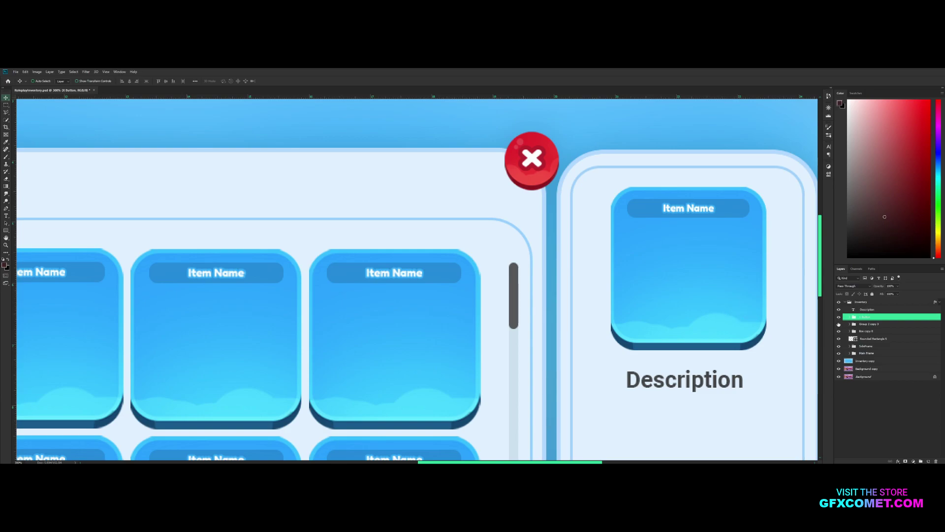
pyautogui.click(850, 324)
pyautogui.hotkey('ctrl', '1')
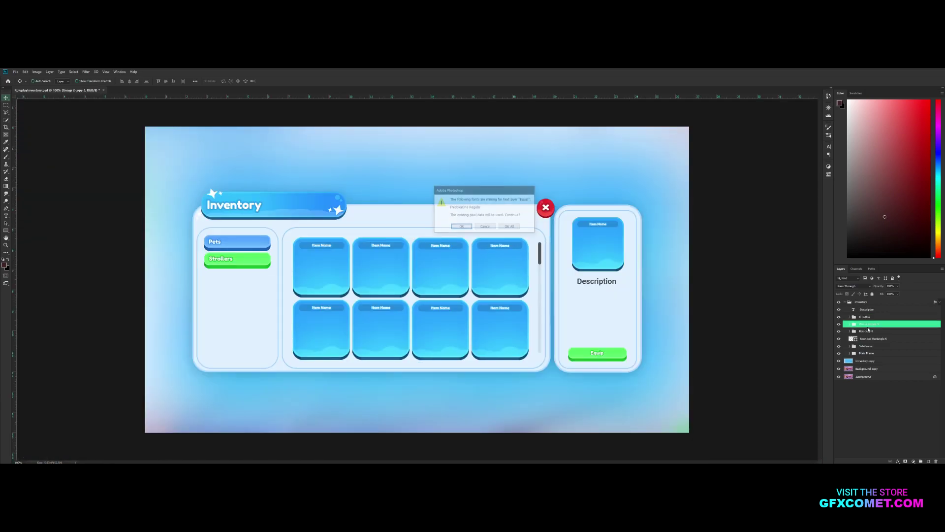
# Rename Group 2 copy 3 to Equip and check its sublayers
pyautogui.press('h')
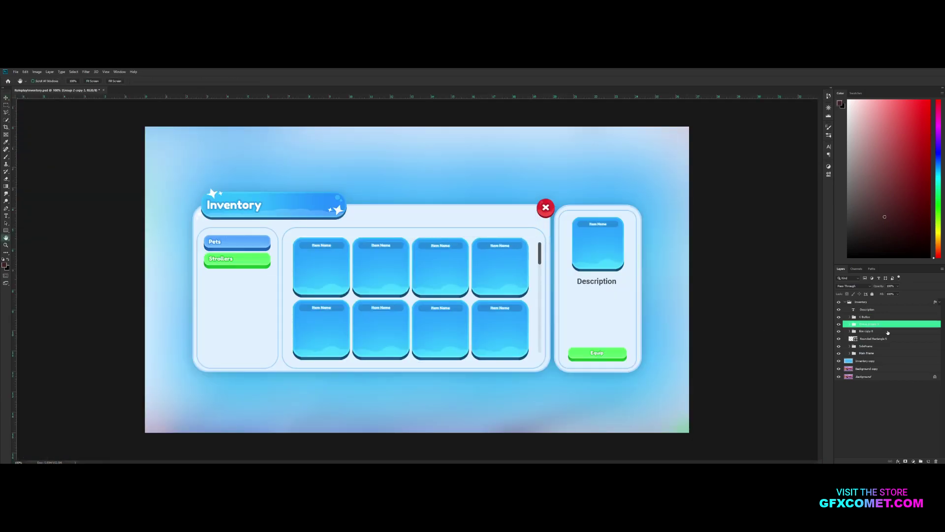
pyautogui.doubleClick(869, 324)
pyautogui.write('Gri')
pyautogui.press('Return')
pyautogui.click(851, 324)
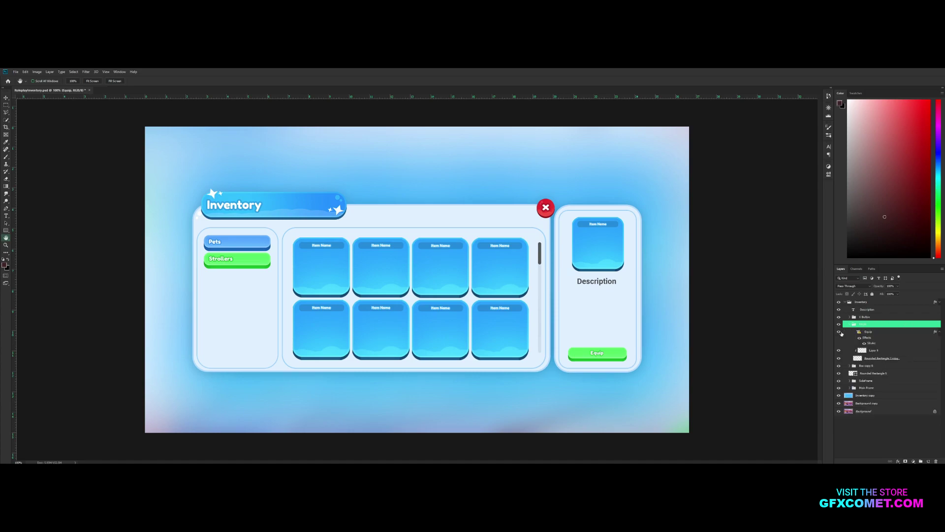
pyautogui.click(839, 350)
pyautogui.click(839, 350)
pyautogui.click(839, 358)
pyautogui.click(839, 358)
pyautogui.click(851, 324)
# Rename the Box copy 8 layer to PreviewBox
pyautogui.click(839, 339)
pyautogui.click(839, 338)
pyautogui.click(882, 331)
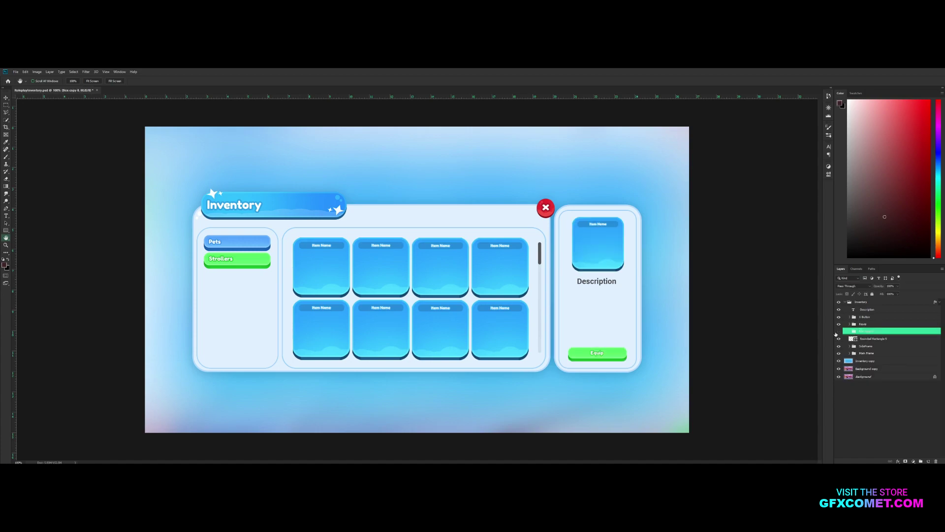
pyautogui.click(839, 331)
pyautogui.click(839, 331)
pyautogui.doubleClick(866, 330)
pyautogui.write('PreviewBox')
pyautogui.press('Return')
# Rename Rounded Rectangle 5 to Outline
pyautogui.click(838, 338)
pyautogui.click(838, 338)
pyautogui.click(876, 340)
pyautogui.doubleClick(876, 339)
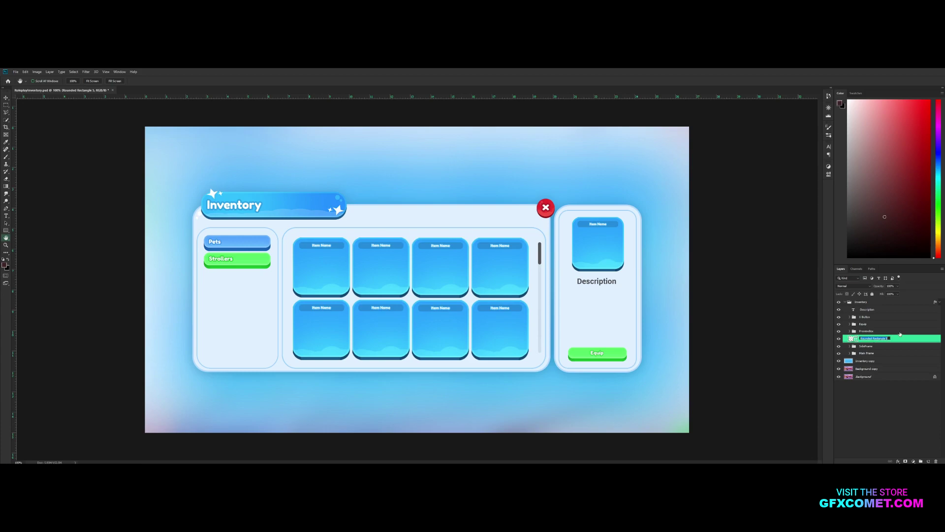
pyautogui.write('Outline')
pyautogui.press('Return')
# Inspect the SideFrame group and its Side Frame layer
pyautogui.click(839, 346)
pyautogui.click(839, 346)
pyautogui.click(867, 346)
pyautogui.click(850, 346)
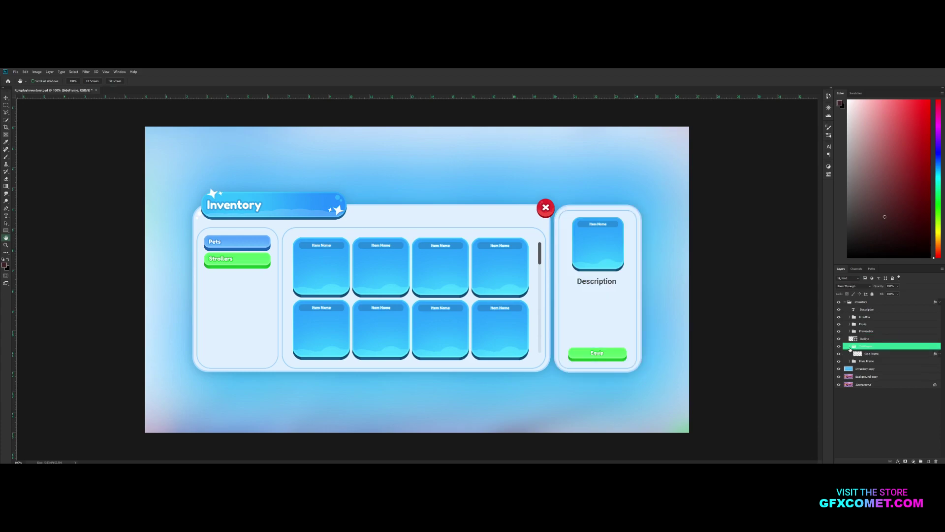
pyautogui.click(839, 353)
pyautogui.click(840, 354)
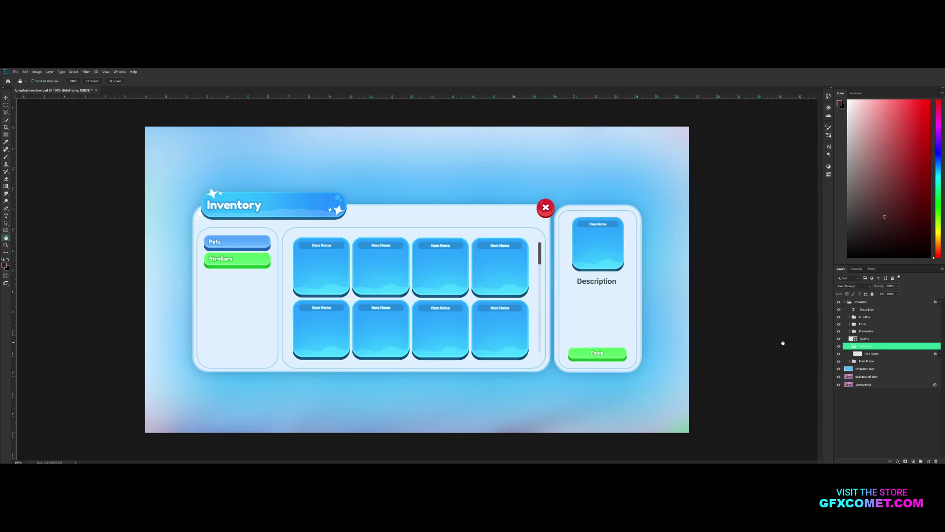
pyautogui.click(847, 346)
# Rename Rounded Rectangle 1 copy in the Main Frame group to MainOutline
pyautogui.click(838, 354)
pyautogui.click(839, 354)
pyautogui.click(883, 353)
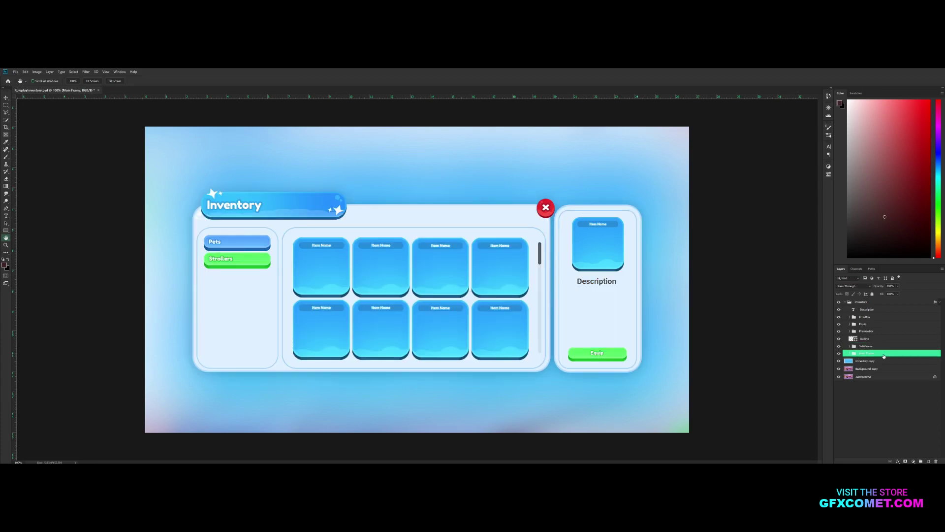
pyautogui.click(851, 354)
pyautogui.click(839, 362)
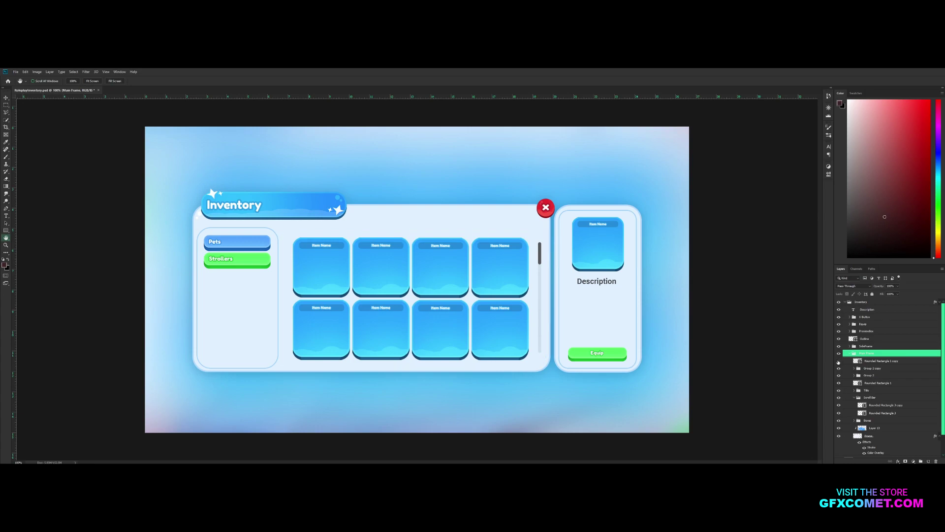
pyautogui.click(839, 362)
pyautogui.doubleClick(883, 361)
pyautogui.write('Main')
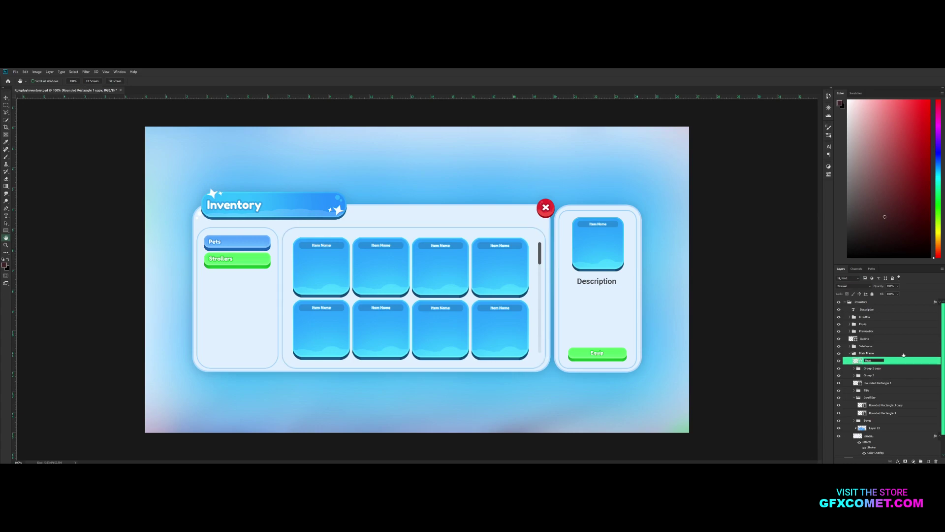
pyautogui.write('Outline')
pyautogui.press('Return')
# Rename the Group 2 copy layer to Strollers
pyautogui.click(839, 368)
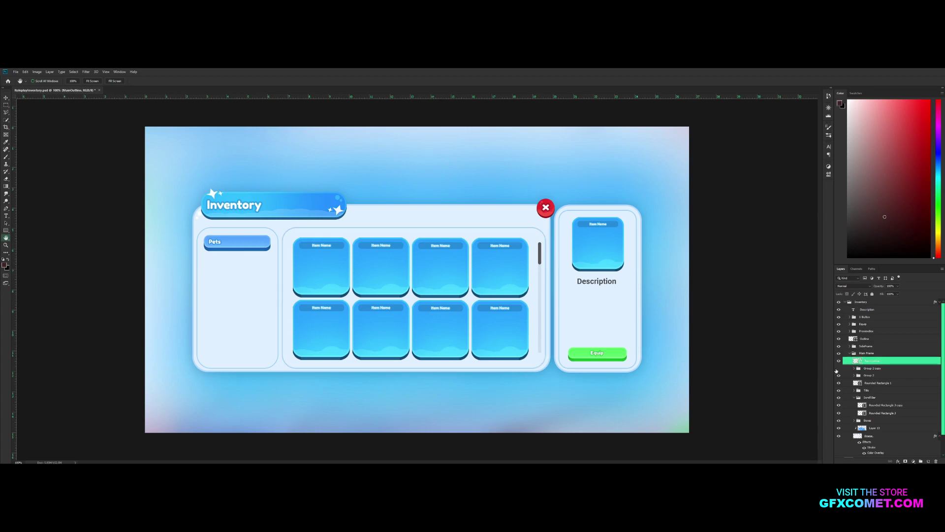
pyautogui.click(839, 368)
pyautogui.doubleClick(873, 368)
pyautogui.write('Stro')
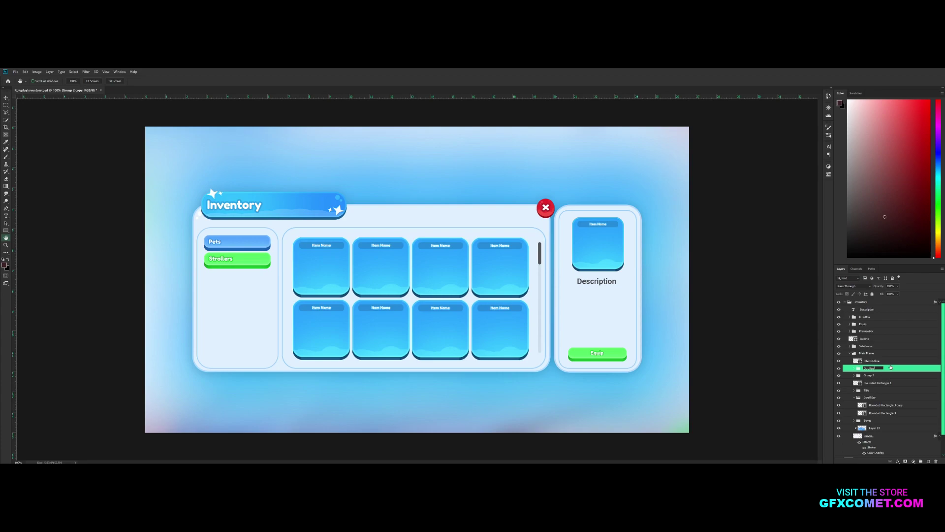
pyautogui.write('llers')
pyautogui.press('Return')
# Tag Strollers green, rename Group 2 to Pets, and tag it blue
pyautogui.rightClick(891, 368)
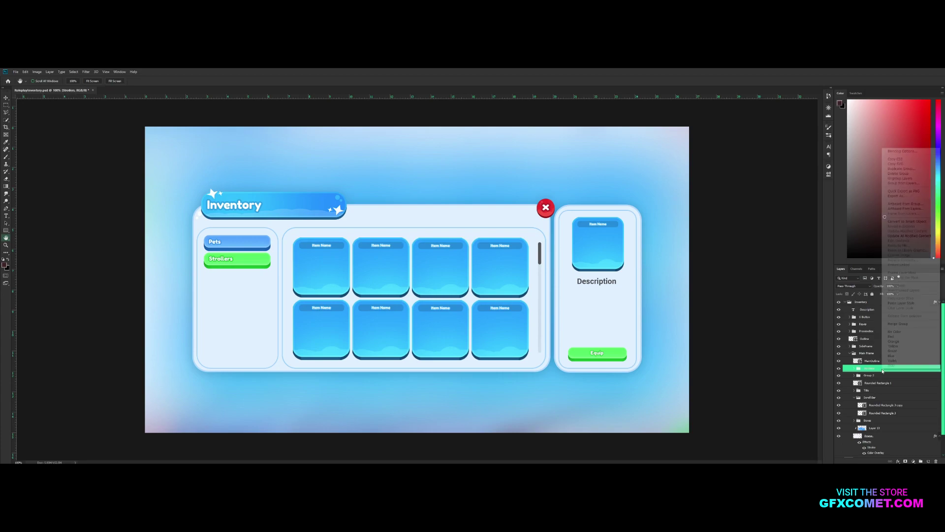
pyautogui.click(911, 351)
pyautogui.click(839, 375)
pyautogui.click(839, 376)
pyautogui.click(875, 377)
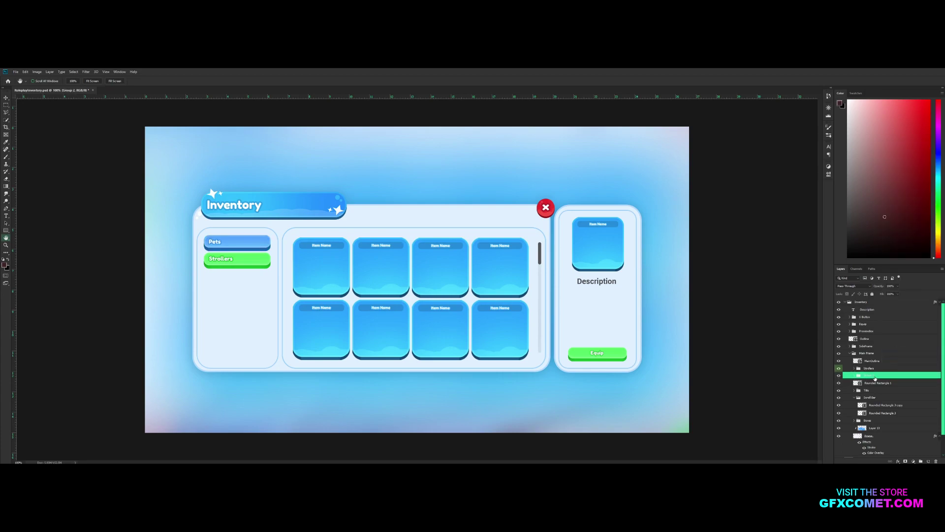
pyautogui.doubleClick(875, 377)
pyautogui.write('Pets')
pyautogui.press('Return')
pyautogui.rightClick(894, 375)
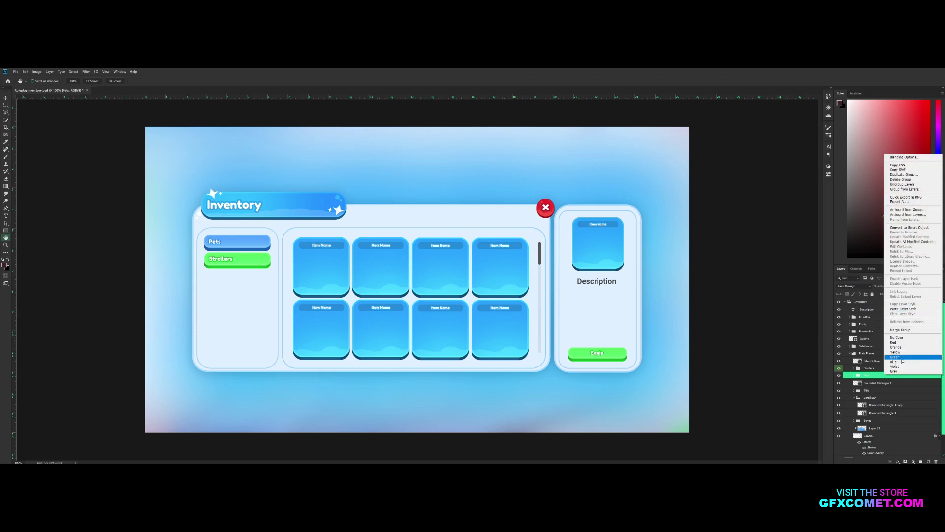
pyautogui.click(894, 361)
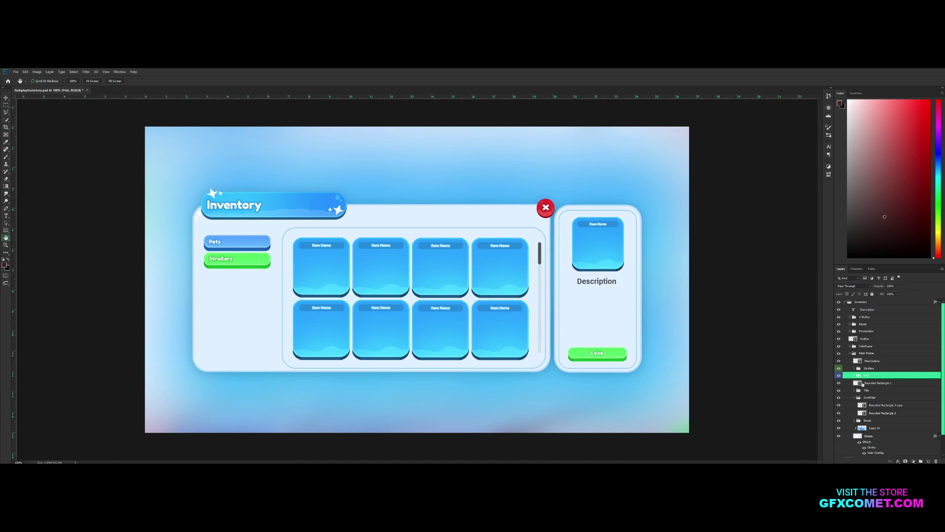
# Rename Rounded Rectangle 1 to SmallerOutline
pyautogui.click(878, 382)
pyautogui.doubleClick(878, 382)
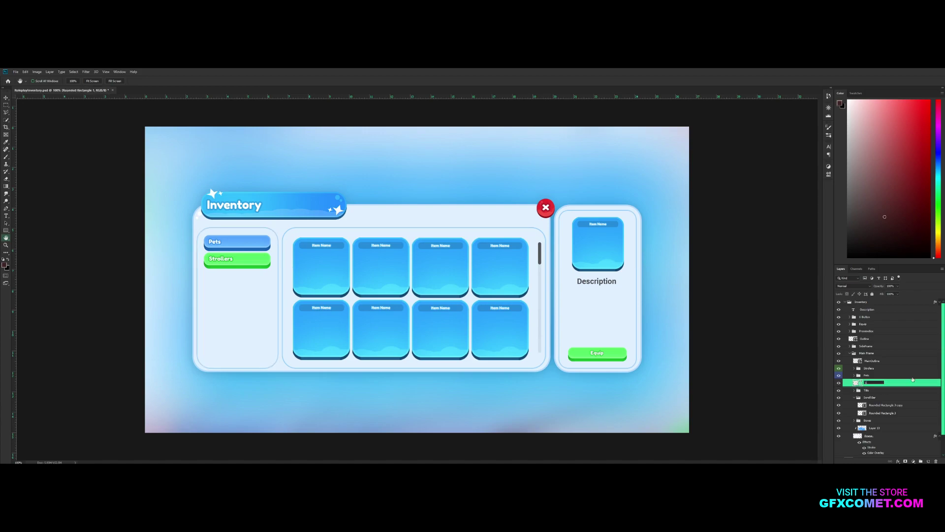
pyautogui.write('SmallerOutline')
pyautogui.press('Return')
# Group the Boxes layer with Layer 12 as MainFrameBG, then zoom in on the item grid
pyautogui.click(849, 390)
pyautogui.click(855, 396)
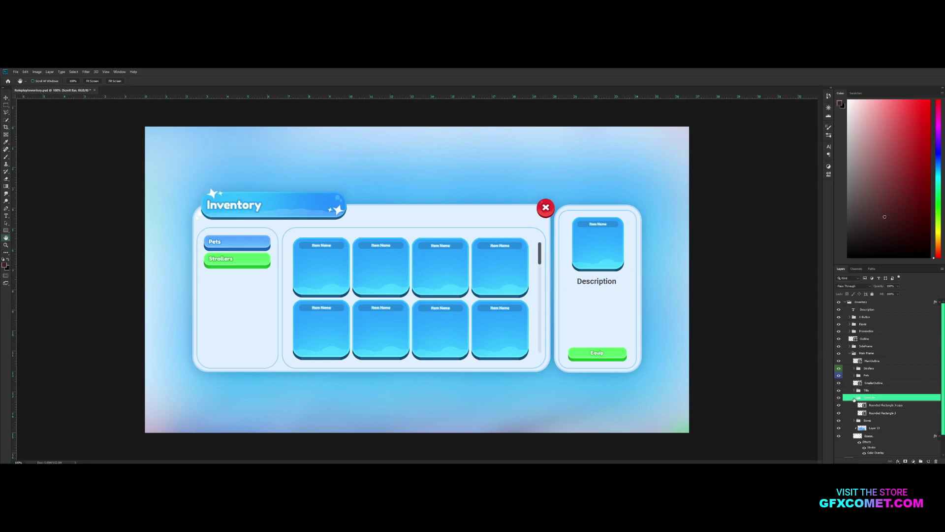
pyautogui.click(855, 398)
pyautogui.click(862, 405)
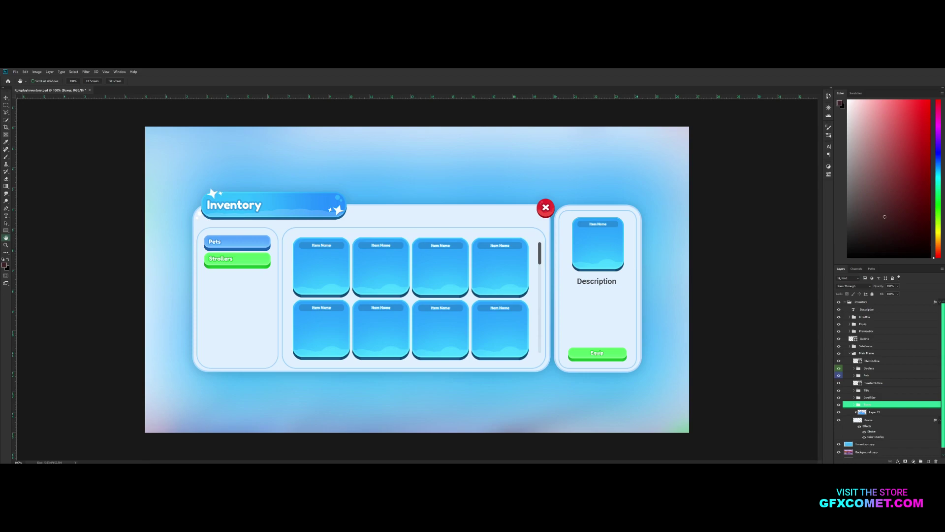
pyautogui.click(940, 420)
pyautogui.click(906, 419)
pyautogui.hotkey('ctrl', 'g')
pyautogui.doubleClick(868, 411)
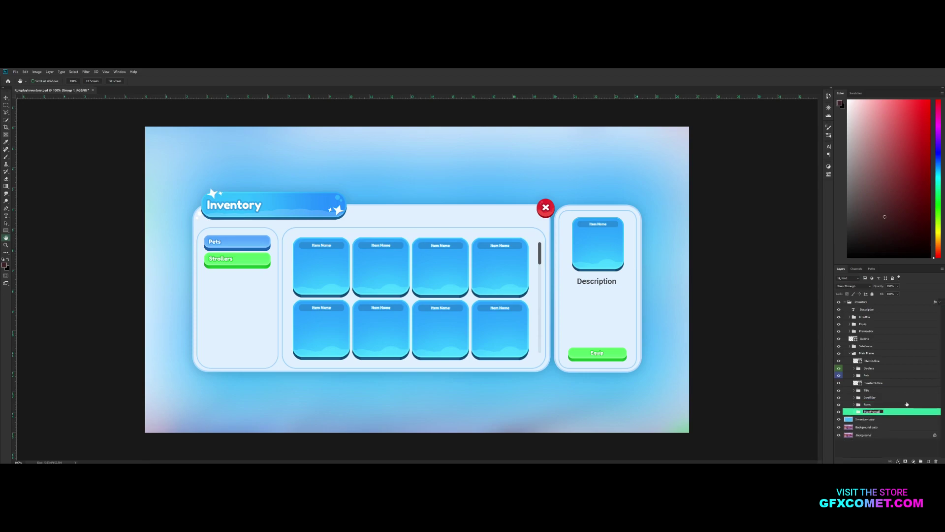
pyautogui.write('MainFrameBG')
pyautogui.press('Return')
pyautogui.hotkey('ctrl', '+')
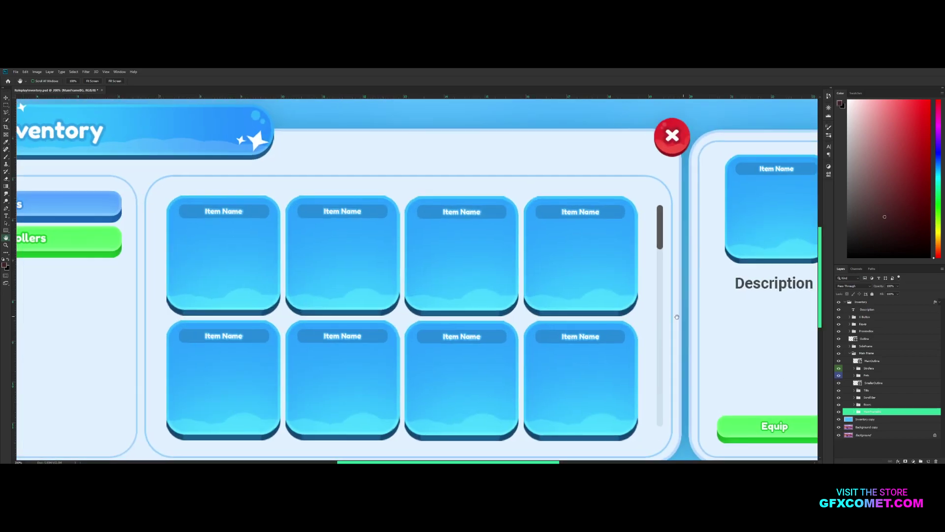
pyautogui.moveTo(680, 309); pyautogui.dragTo(603, 313)
# Change the Scroll Bar thumb's fill to light blue
pyautogui.press('v')
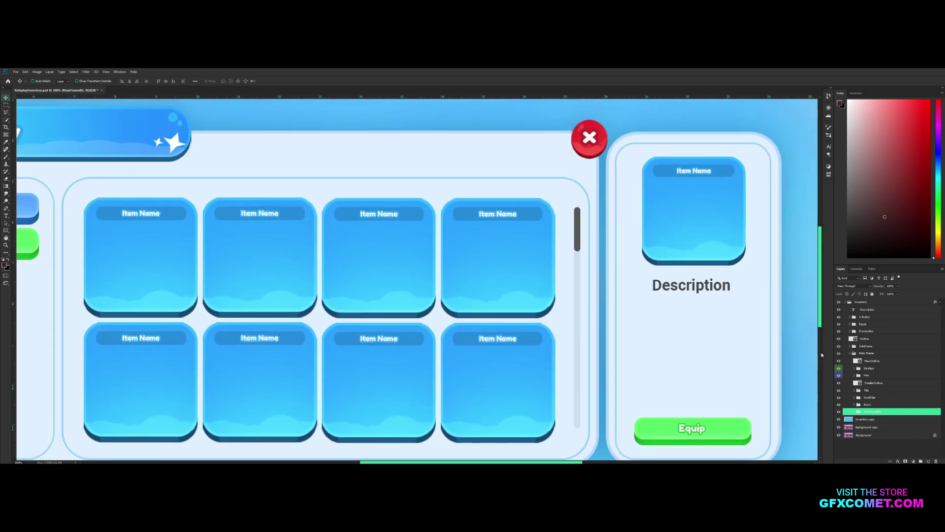
pyautogui.click(843, 397)
pyautogui.click(855, 398)
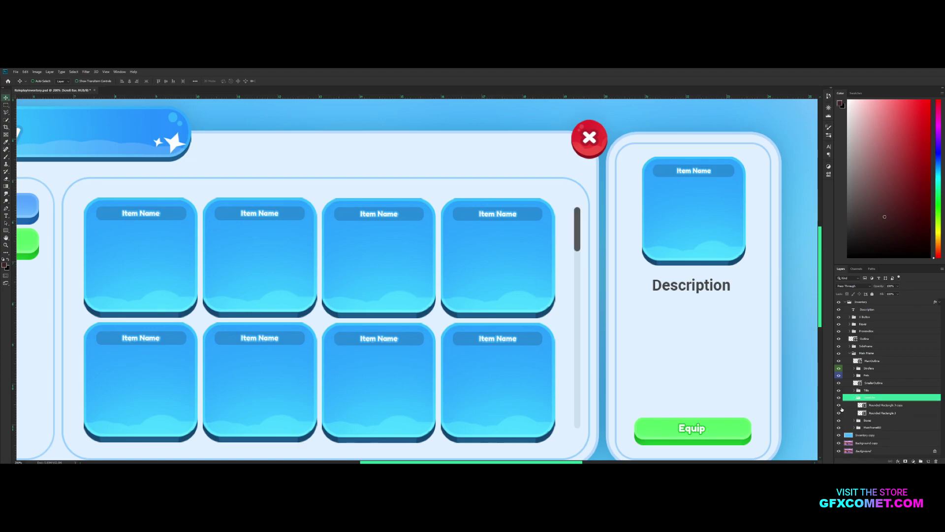
pyautogui.doubleClick(863, 405)
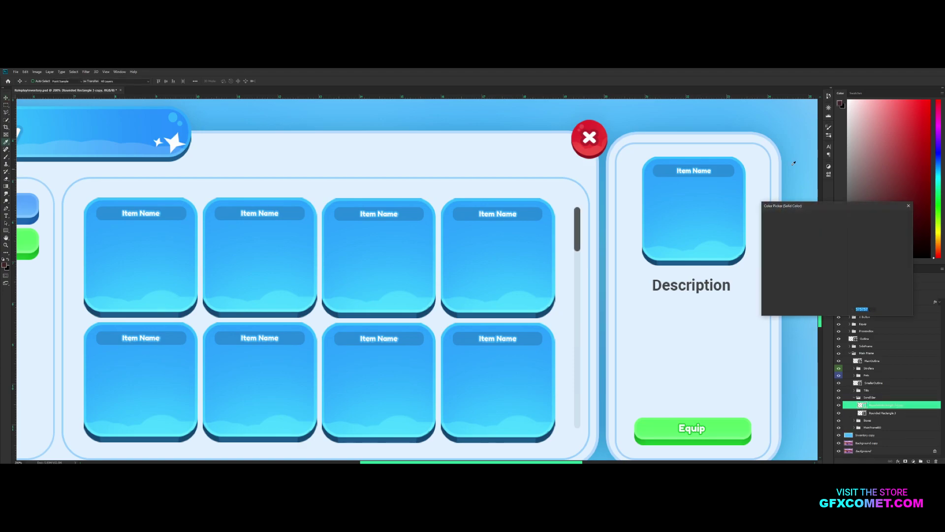
pyautogui.click(720, 218)
pyautogui.click(894, 216)
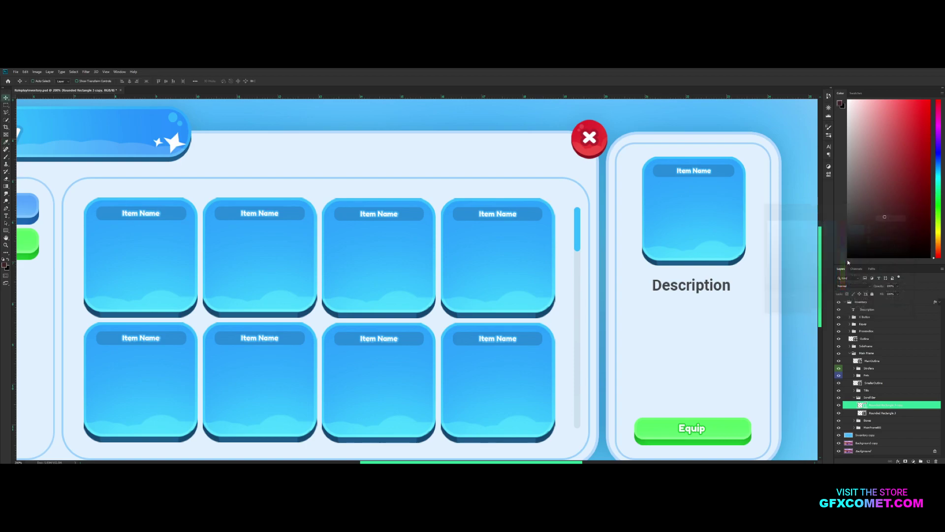
# Bring the Equip button into view and expand its group's layers
pyautogui.hotkey('ctrl', '1')
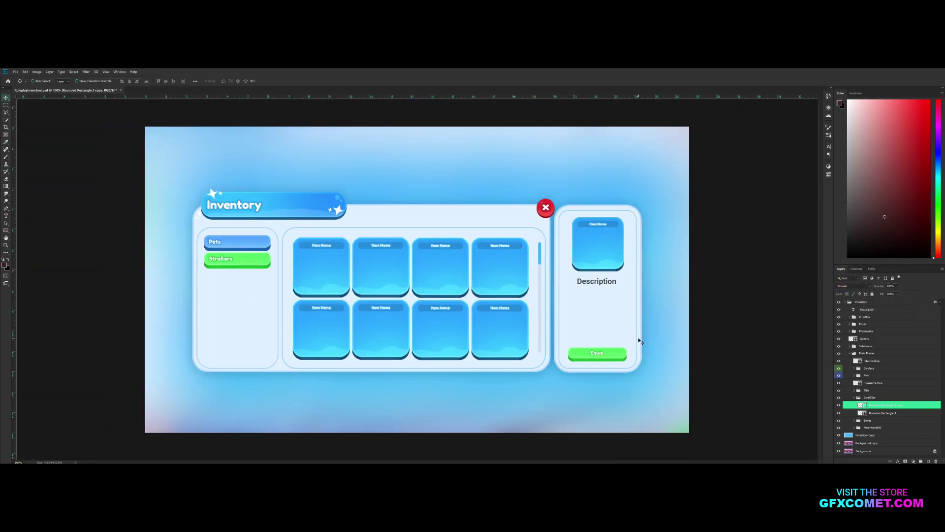
pyautogui.hotkey('ctrl', '+')
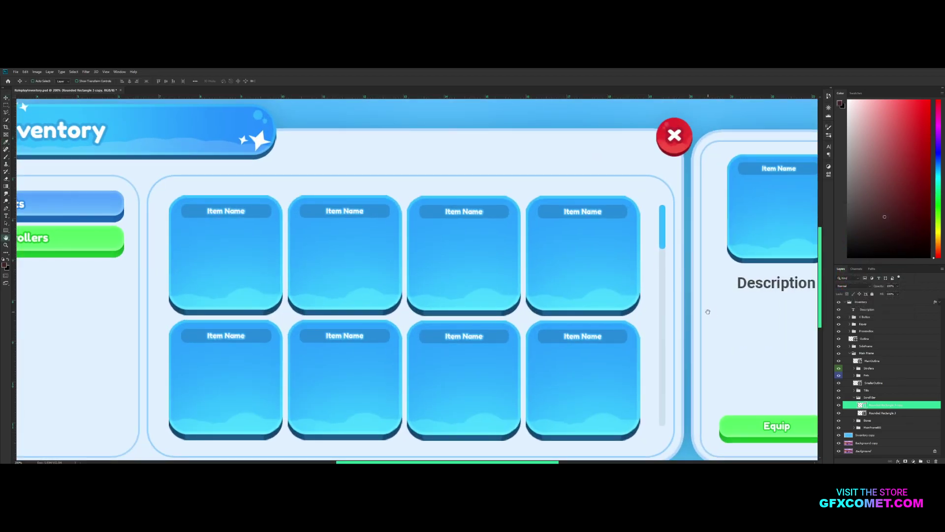
pyautogui.moveTo(707, 312); pyautogui.dragTo(592, 284)
pyautogui.press('v')
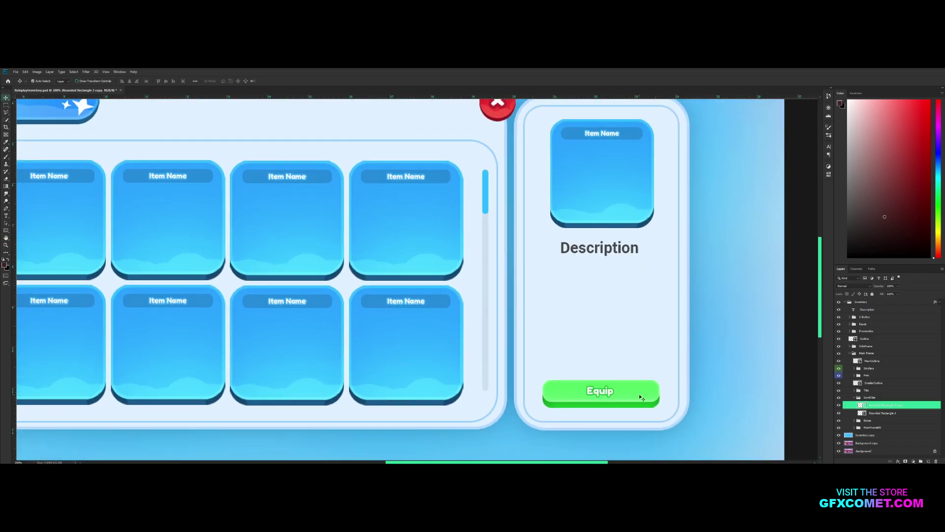
pyautogui.click(642, 398)
pyautogui.click(940, 334)
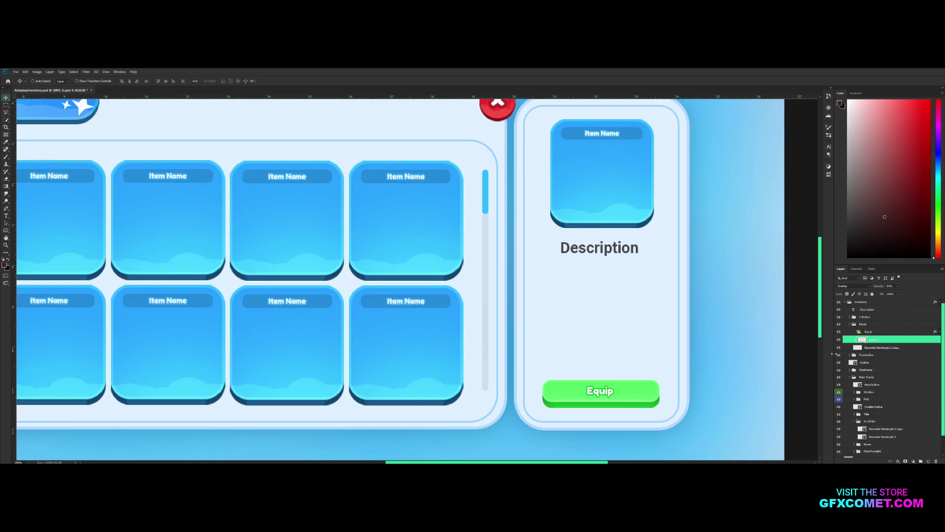
# Edit the Equip button label, accepting font substitution, and set it to Roboto Bold
pyautogui.click(876, 333)
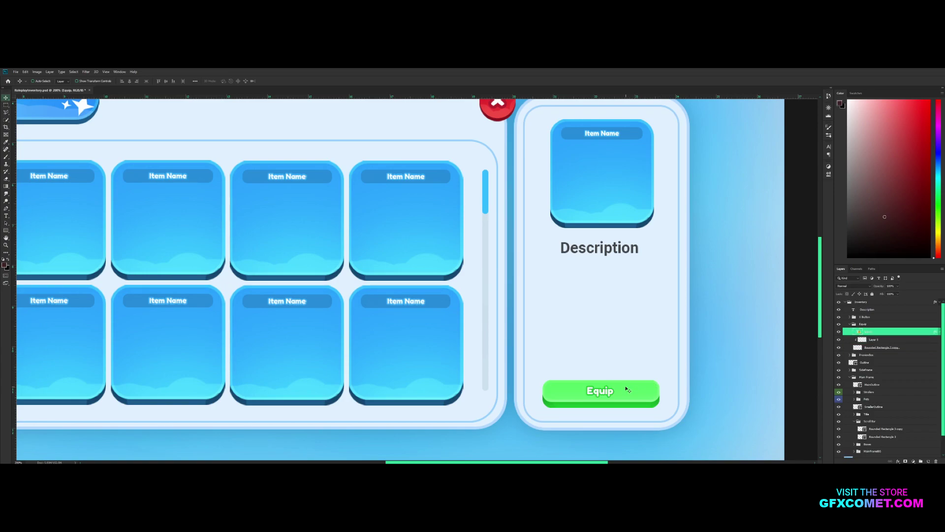
pyautogui.press('t')
pyautogui.click(608, 392)
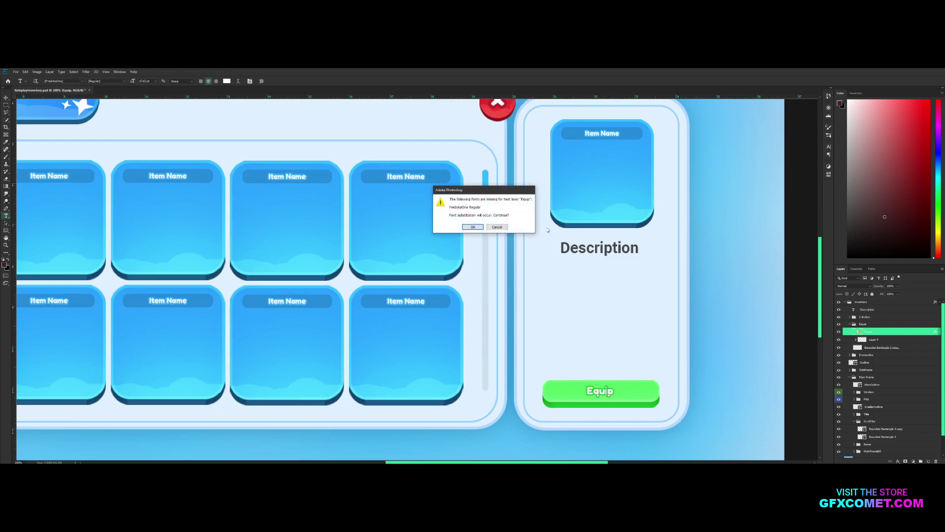
pyautogui.click(473, 227)
pyautogui.doubleClick(601, 392)
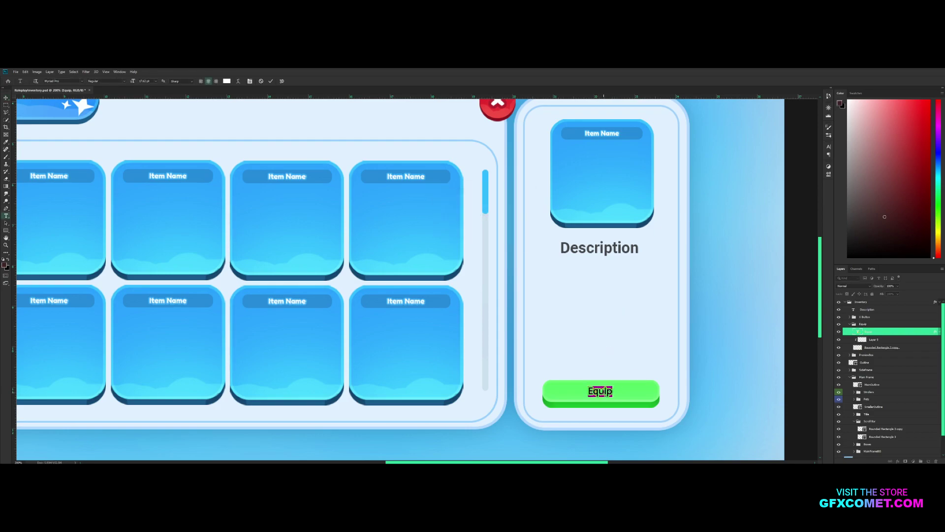
pyautogui.click(63, 82)
pyautogui.write('roboto')
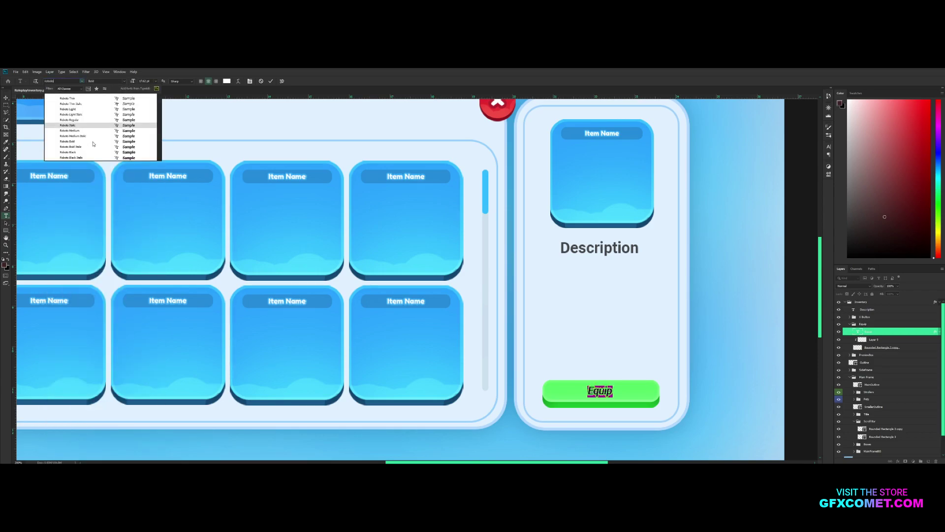
pyautogui.click(112, 142)
# Replace the label with 'Buy', commit it, and hide the button to compare
pyautogui.write('Buy')
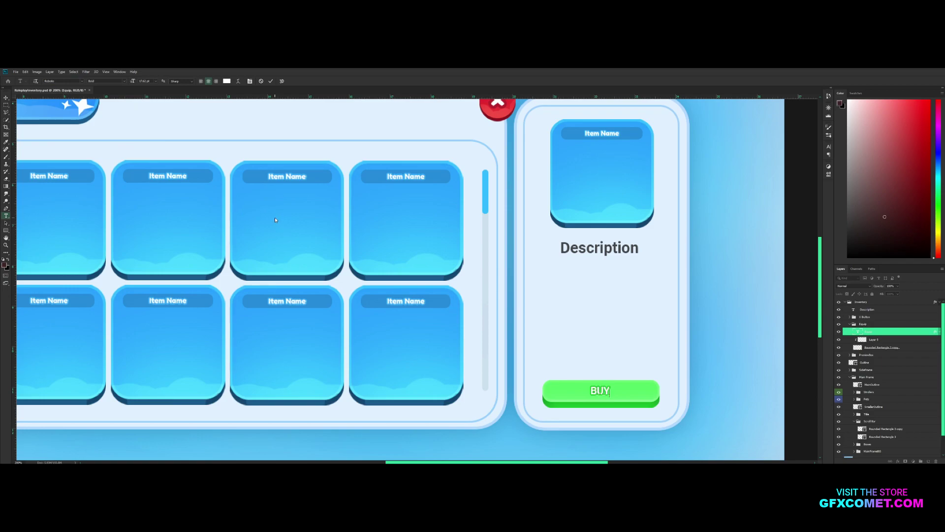
pyautogui.hotkey('ctrl', 'a')
pyautogui.hotkey('ctrl', 'Return')
pyautogui.hotkey('ctrl', 't')
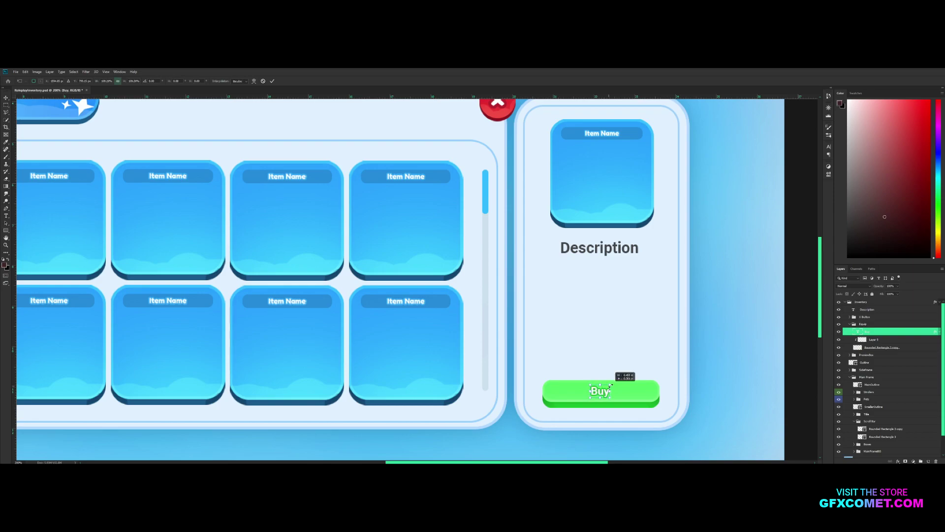
pyautogui.press('Return')
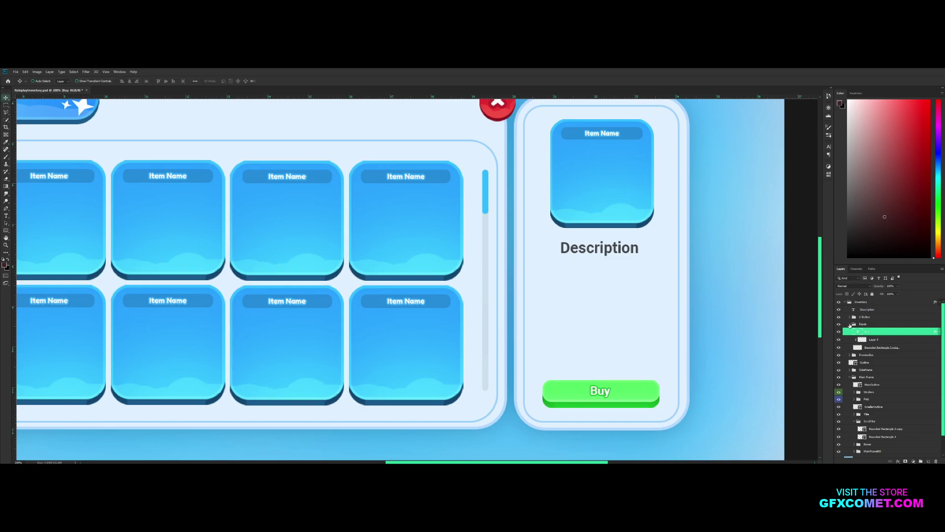
pyautogui.click(849, 325)
pyautogui.click(839, 324)
# Duplicate the Buy button group, convert the copy to a smart object, and hue-shift it light blue
pyautogui.click(839, 324)
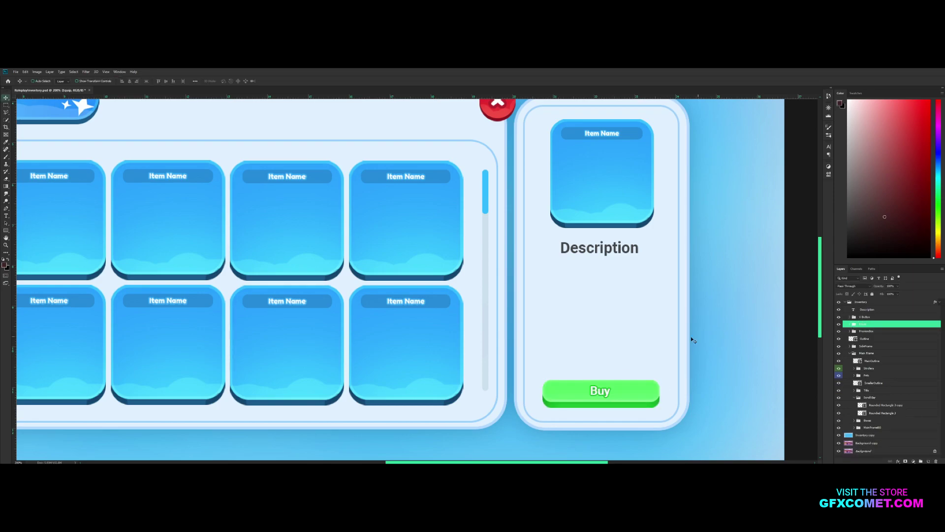
pyautogui.hotkey('ctrl', 'j')
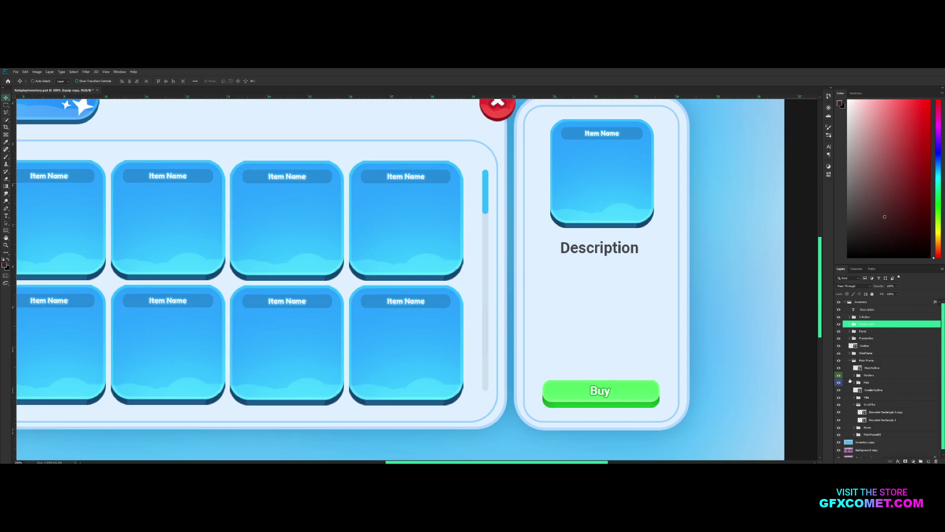
pyautogui.click(839, 331)
pyautogui.rightClick(883, 325)
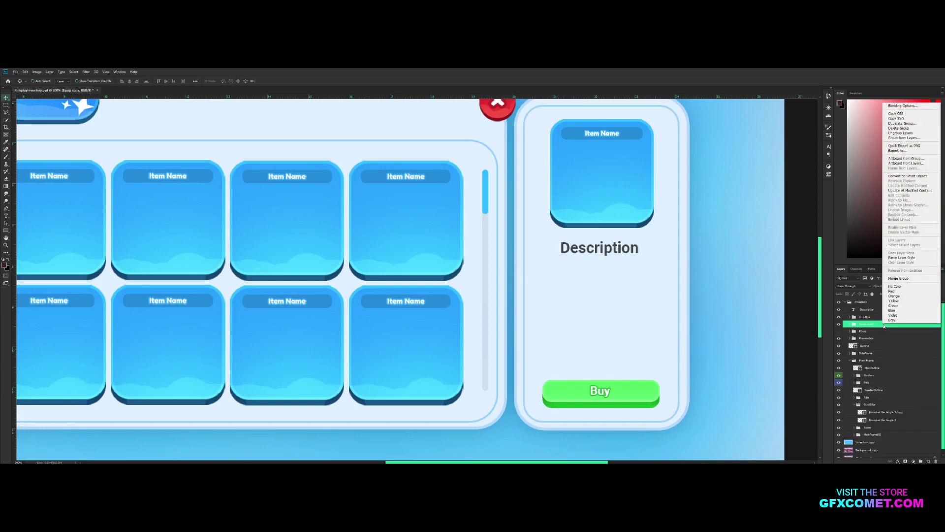
pyautogui.click(901, 176)
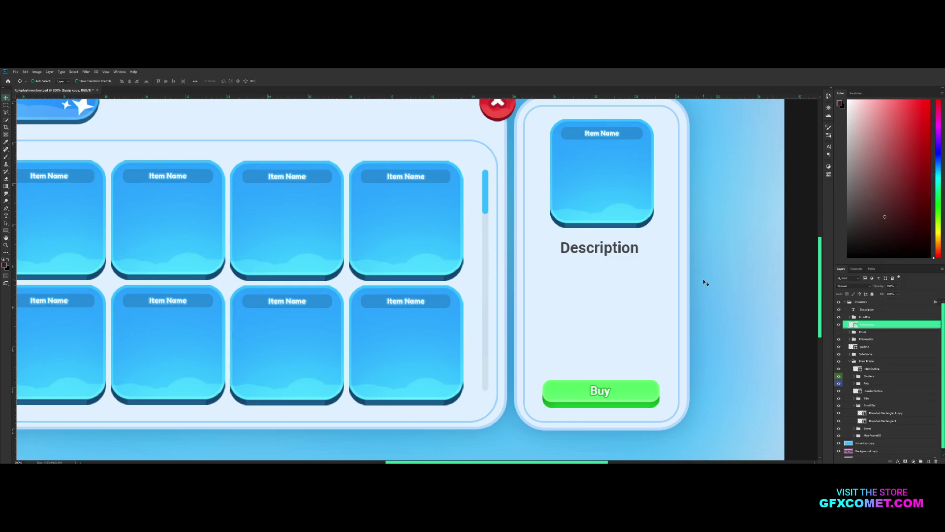
pyautogui.hotkey('ctrl', 'u')
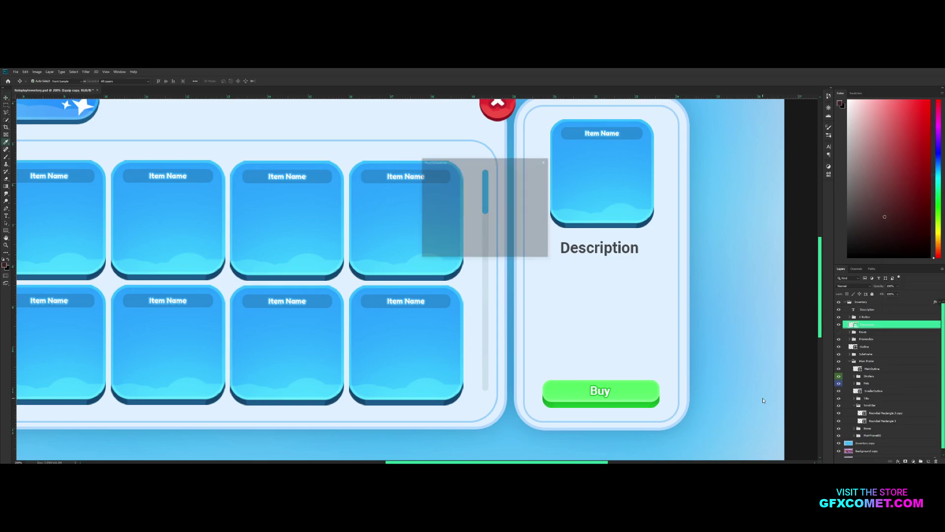
pyautogui.moveTo(475, 199)
pyautogui.mouseDown()
pyautogui.moveTo(443, 200)
pyautogui.moveTo(488, 201)
pyautogui.mouseUp()
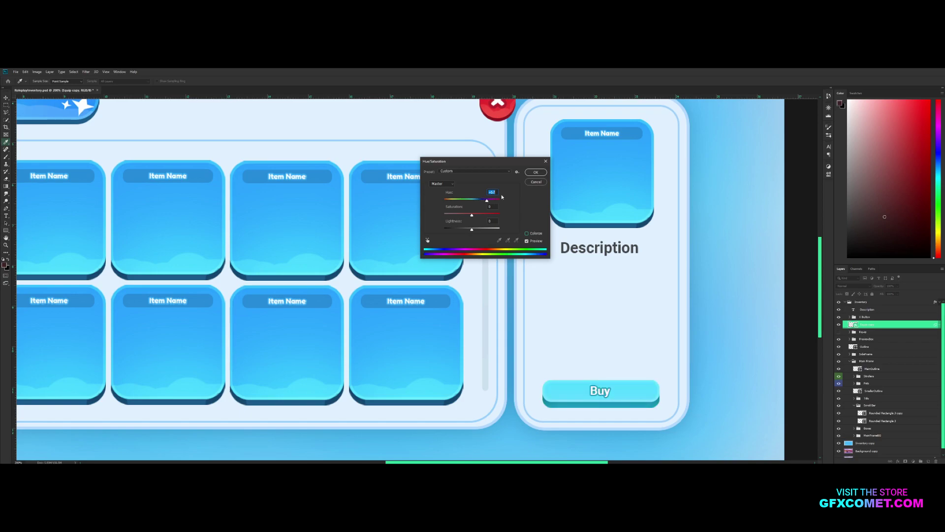
pyautogui.click(531, 173)
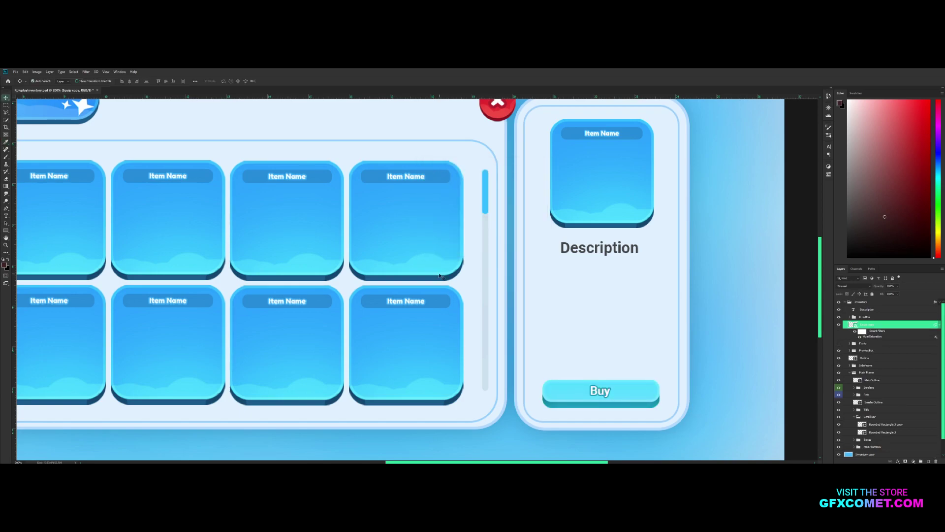
pyautogui.hotkey('ctrl', '-')
# Hide the blue copy, show the original green Buy button, and select its background shape
pyautogui.click(940, 325)
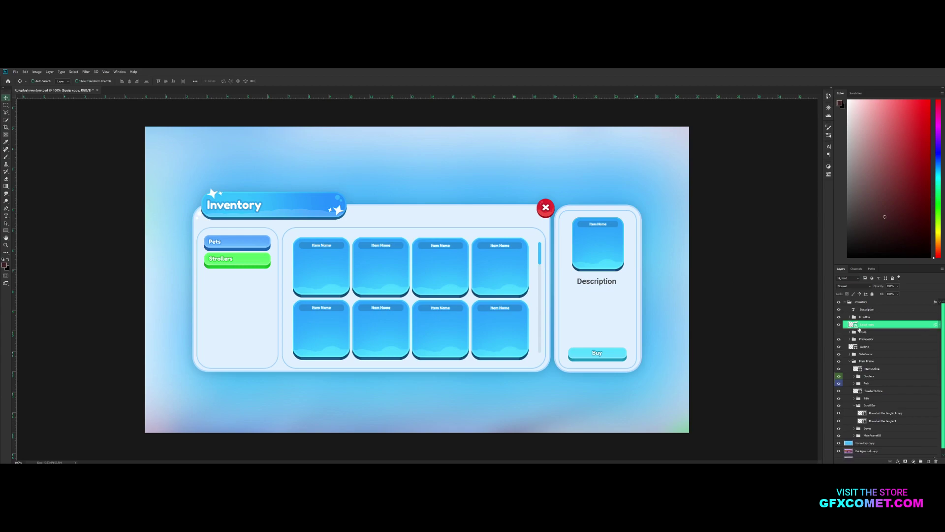
pyautogui.click(839, 325)
pyautogui.click(839, 332)
pyautogui.click(850, 332)
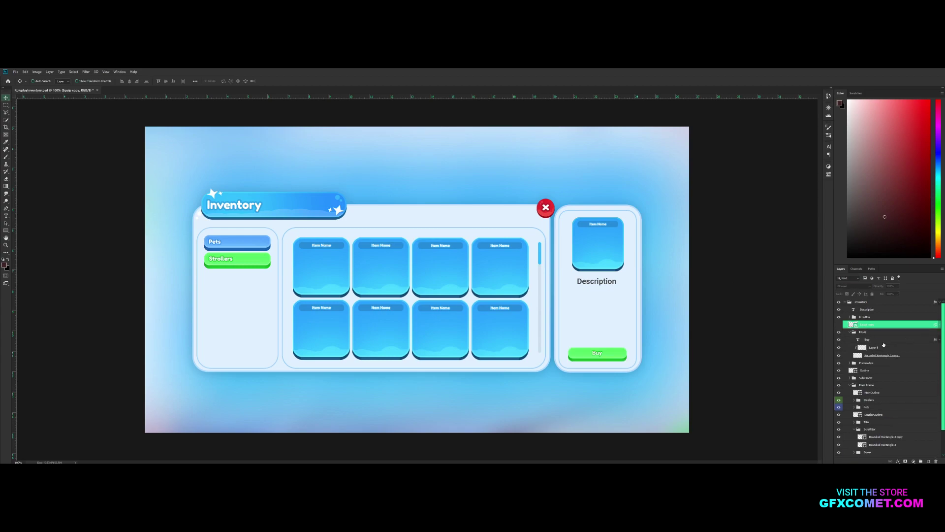
pyautogui.click(881, 341)
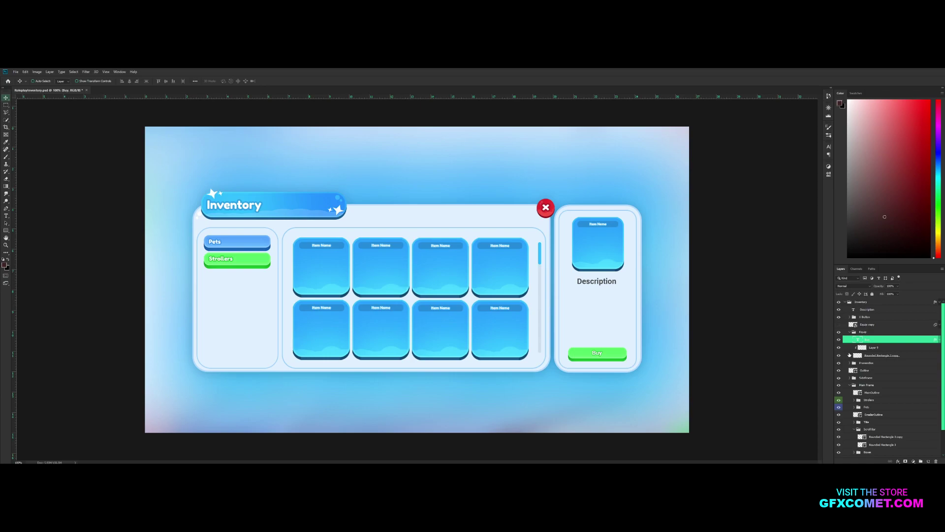
pyautogui.hotkey('ctrl', '+')
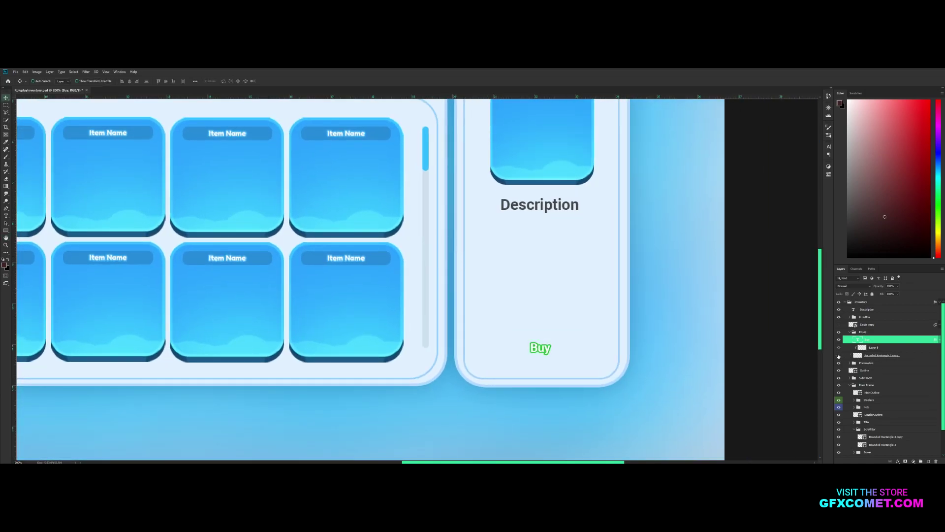
pyautogui.click(878, 356)
# Try a red hue shift on the button background, then cancel it
pyautogui.hotkey('ctrl', 'u')
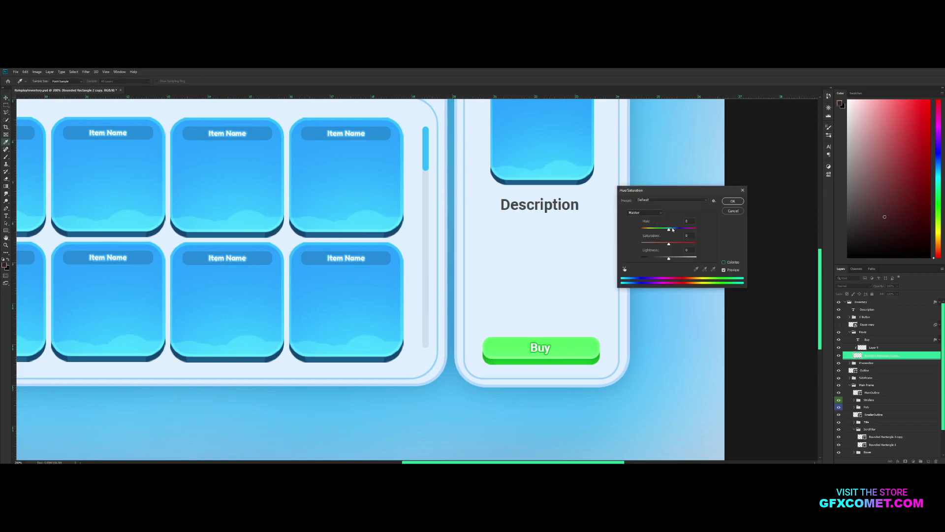
pyautogui.moveTo(669, 229); pyautogui.dragTo(647, 230)
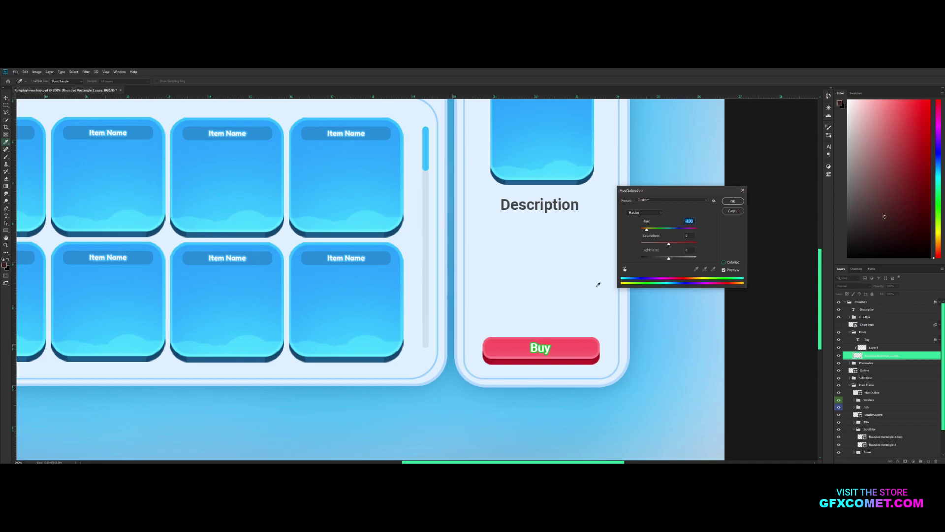
pyautogui.click(735, 212)
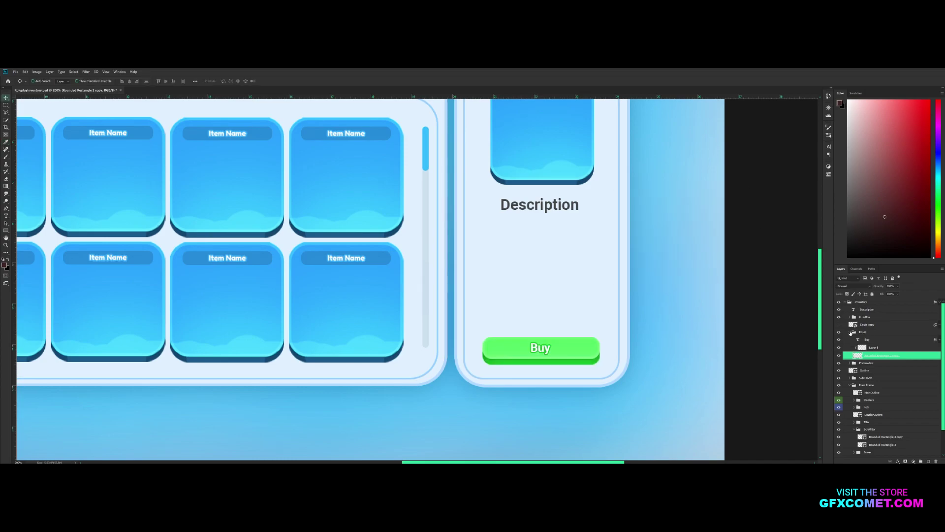
pyautogui.click(851, 333)
pyautogui.moveTo(427, 323); pyautogui.dragTo(562, 373)
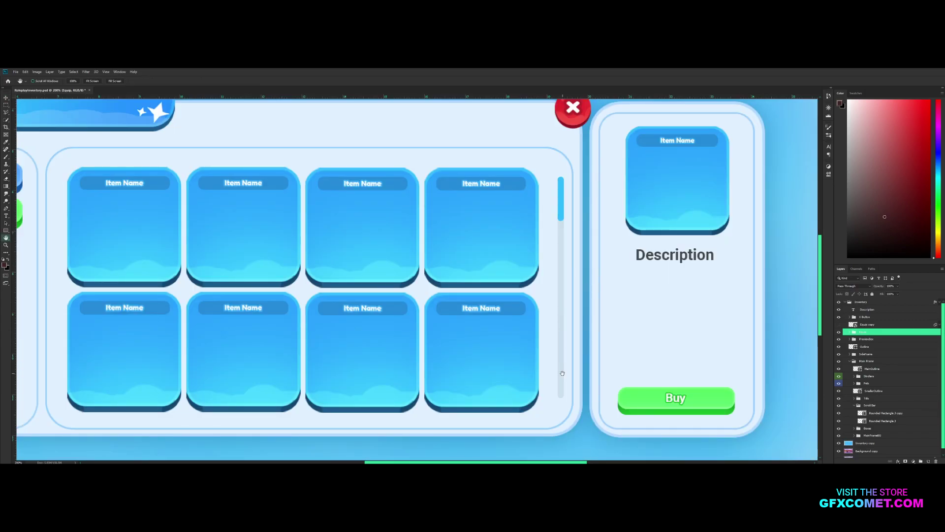
pyautogui.hotkey('ctrl', '-')
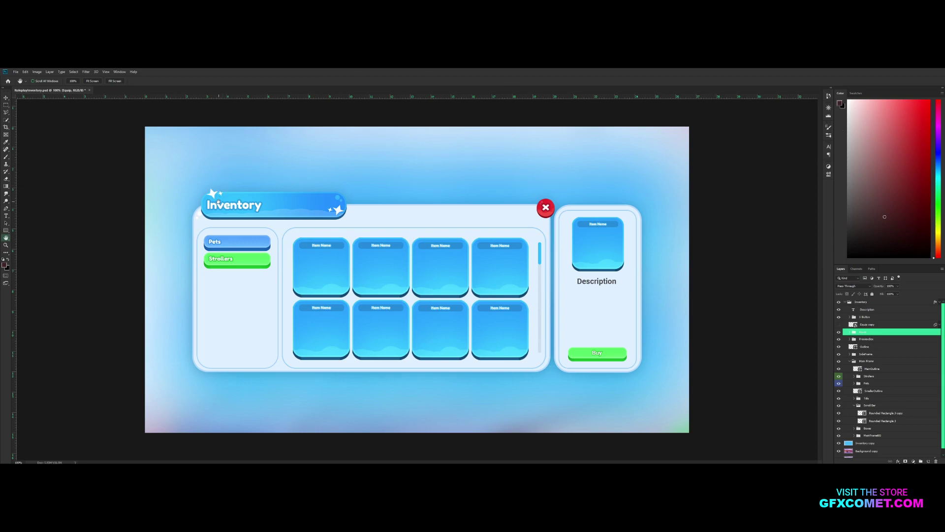
# Hide all UI layers except the Title group, then select Title
pyautogui.click(854, 405)
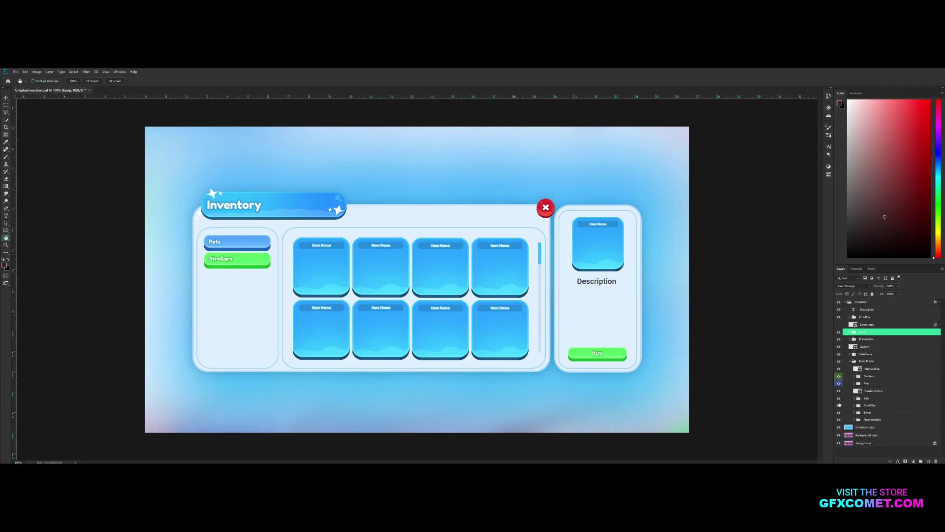
pyautogui.moveTo(840, 409); pyautogui.dragTo(839, 309)
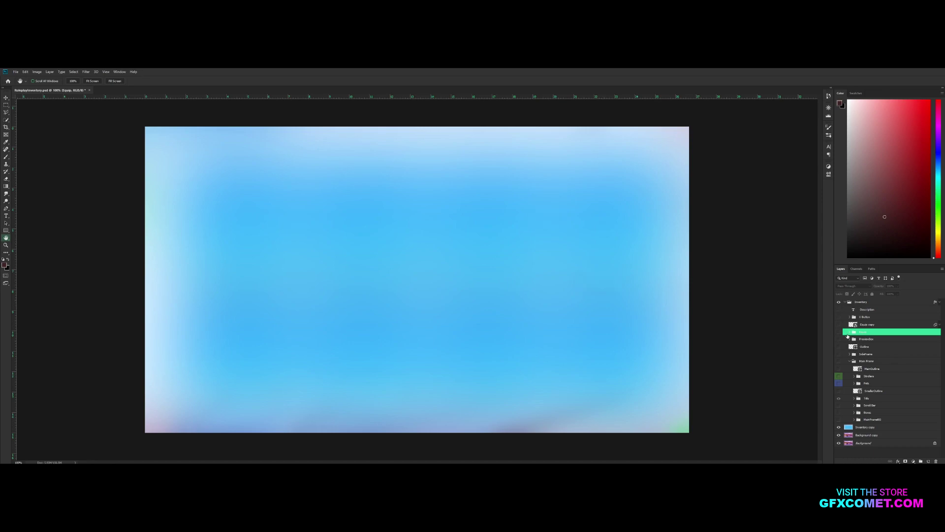
pyautogui.click(838, 398)
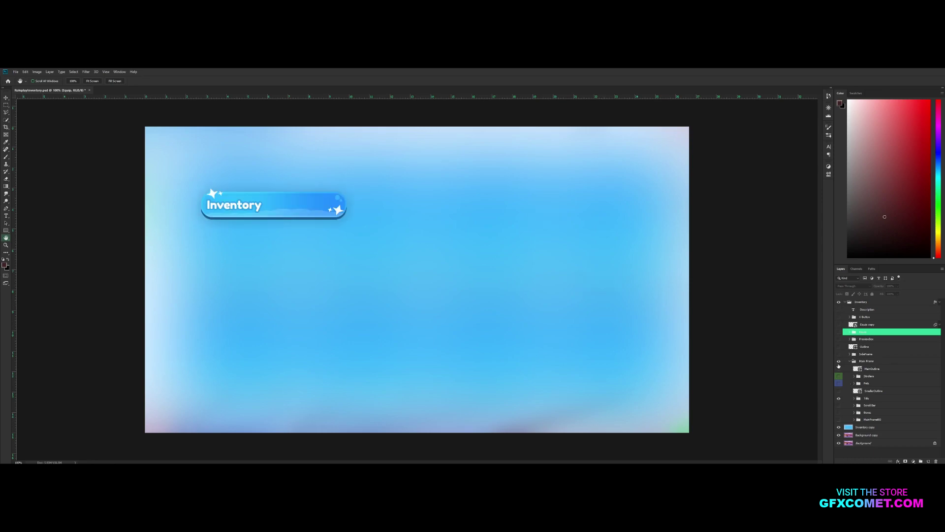
pyautogui.click(887, 400)
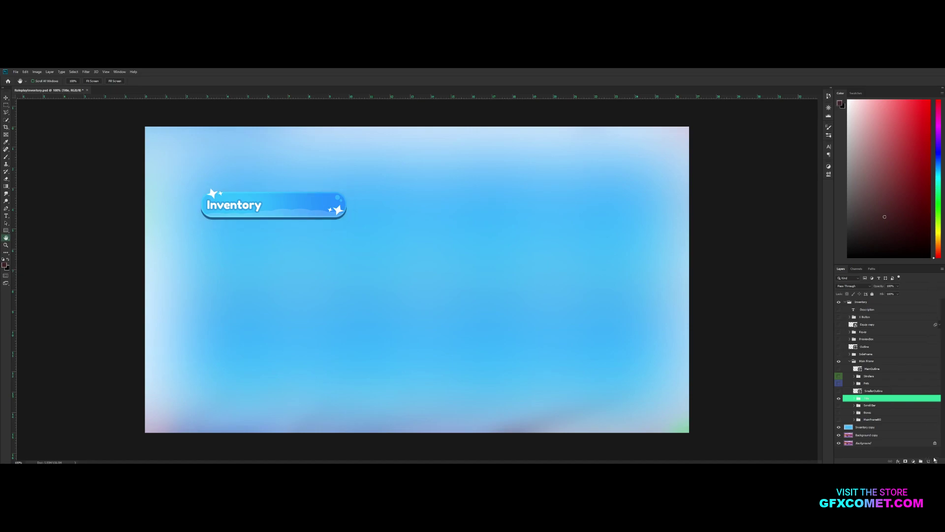
pyautogui.rightClick(894, 401)
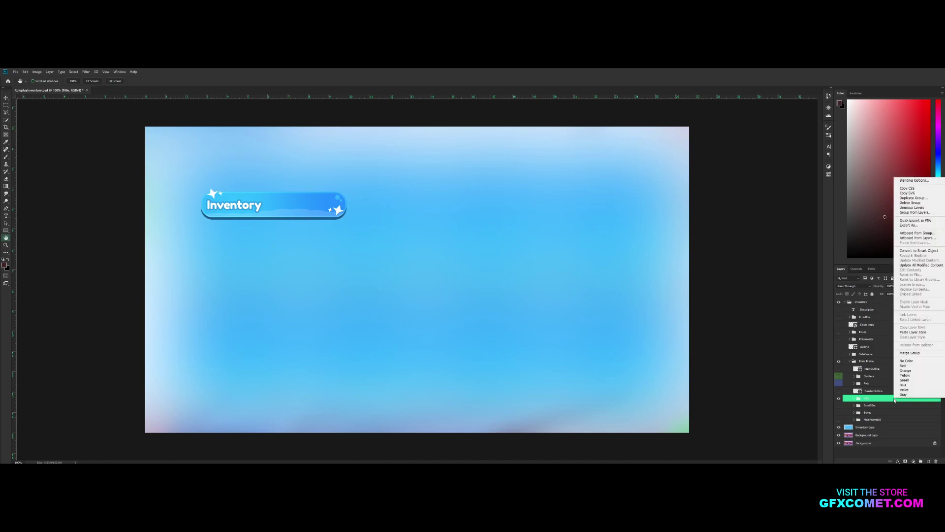
# Quick-export the Title group as Title.png, then review it in the preview window and close it
pyautogui.click(919, 220)
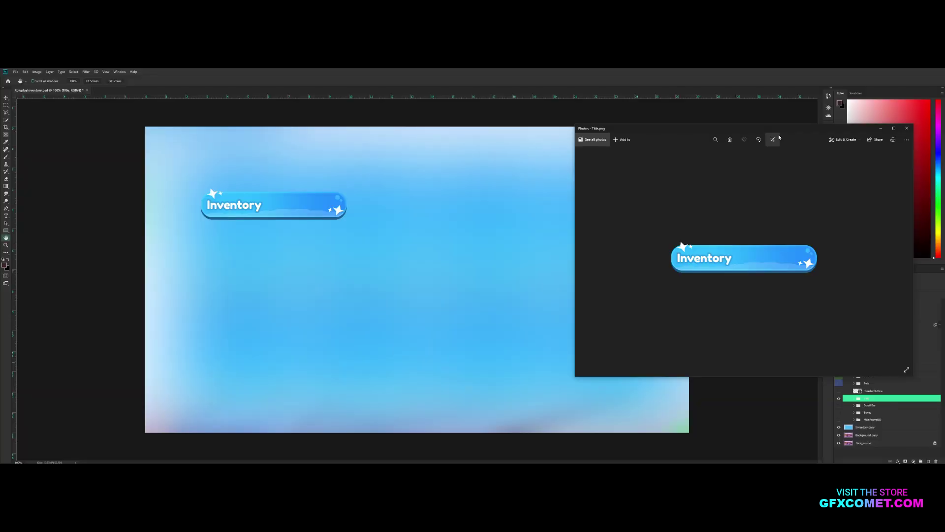
pyautogui.moveTo(778, 135); pyautogui.dragTo(470, 118)
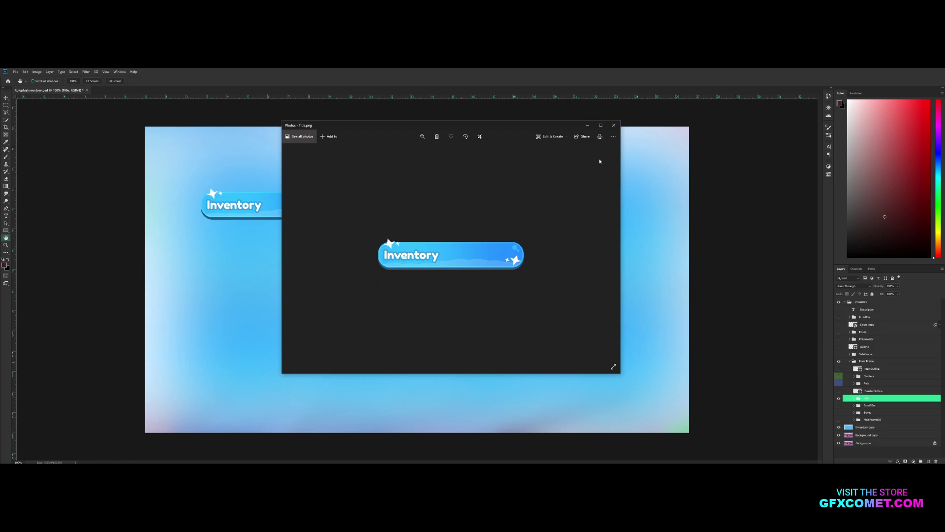
pyautogui.click(613, 125)
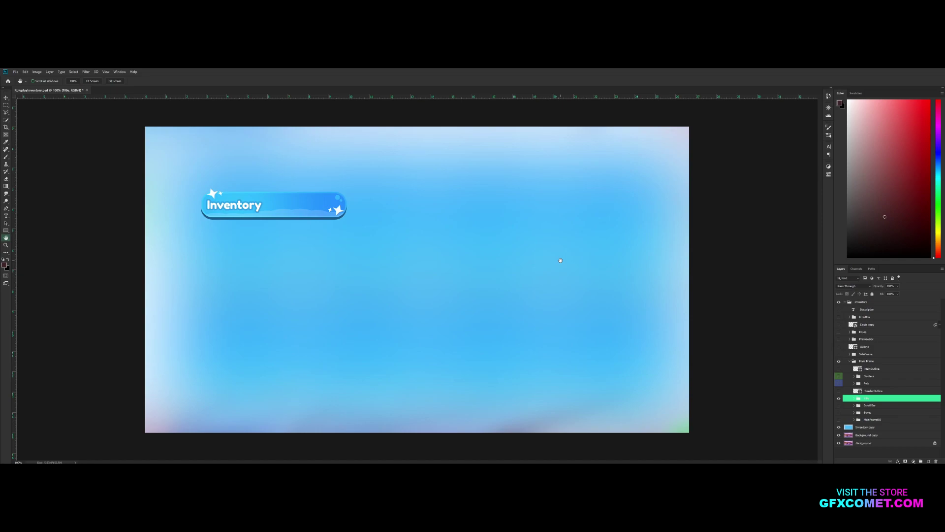
# Show and expand the Scroll Bar group, then hide the Rounded Rectangle 3 track layer
pyautogui.click(839, 406)
pyautogui.click(874, 404)
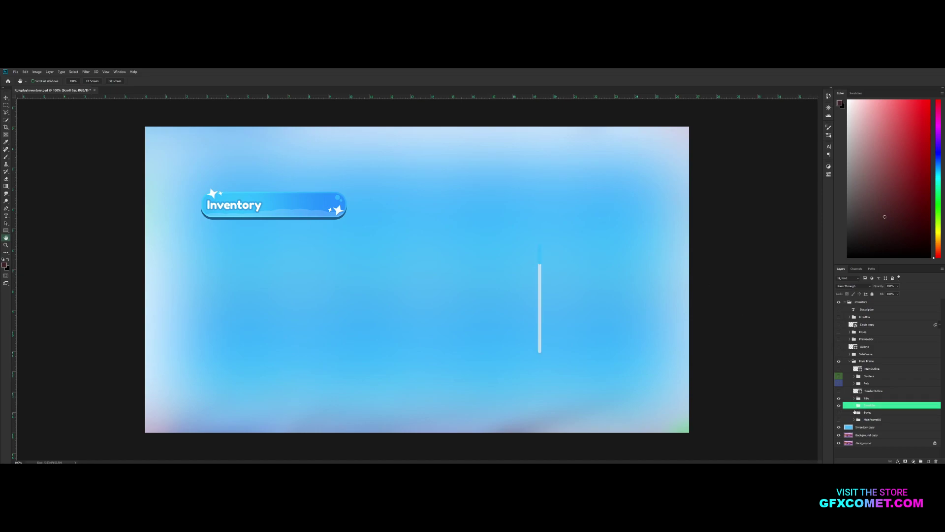
pyautogui.moveTo(839, 428); pyautogui.dragTo(839, 444)
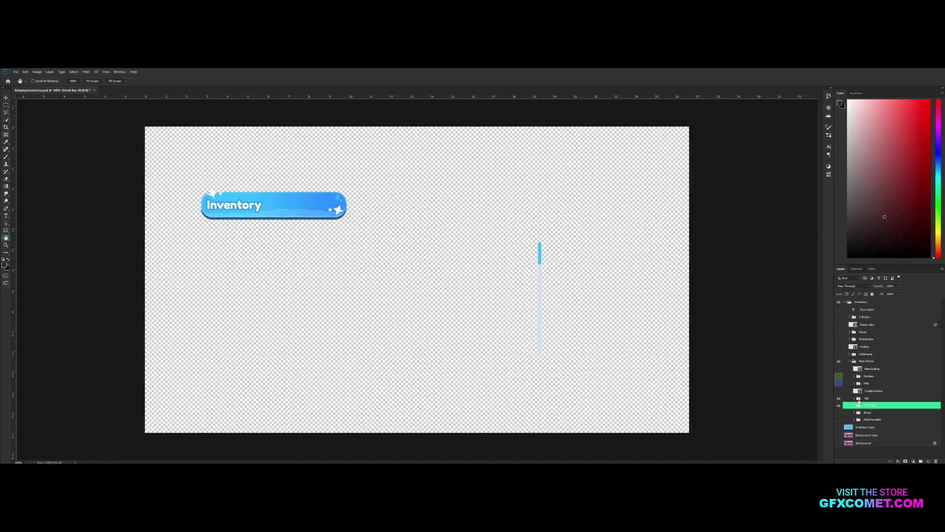
pyautogui.click(854, 406)
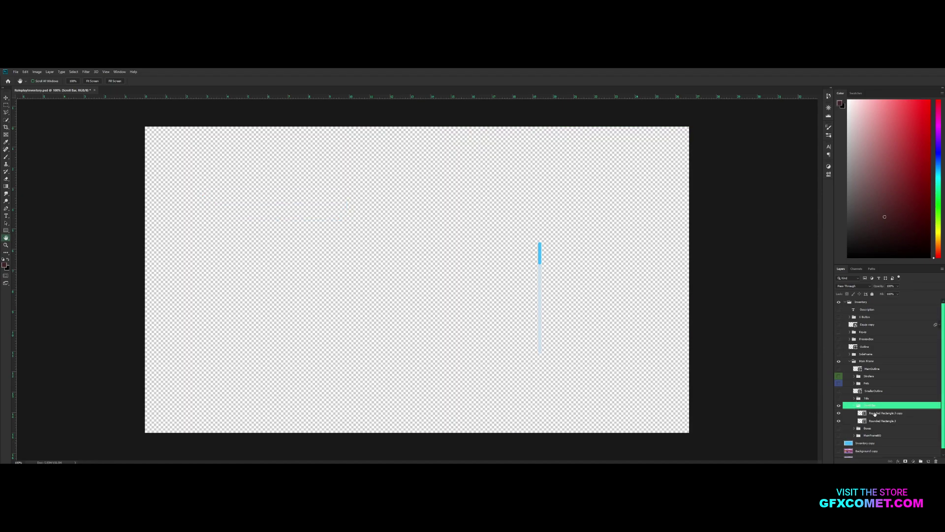
pyautogui.click(875, 414)
pyautogui.click(879, 420)
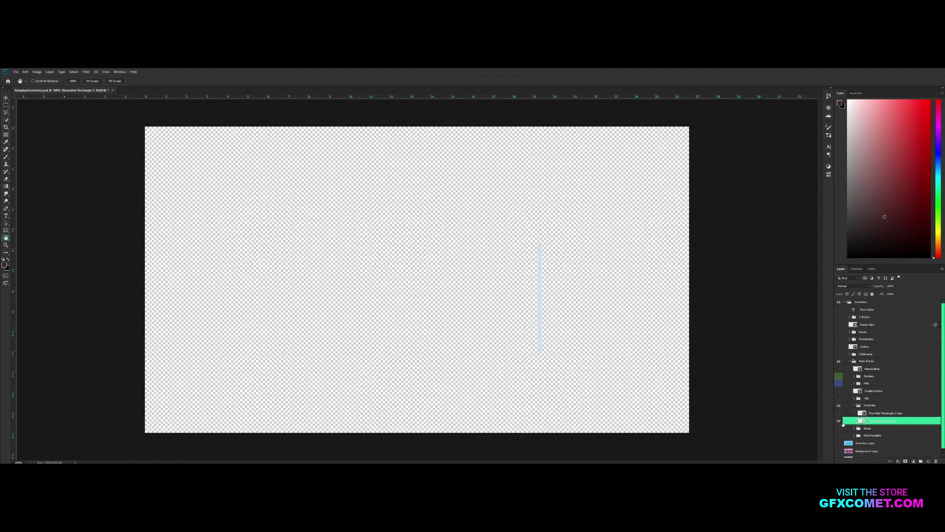
pyautogui.scroll(-1, 839, 413)
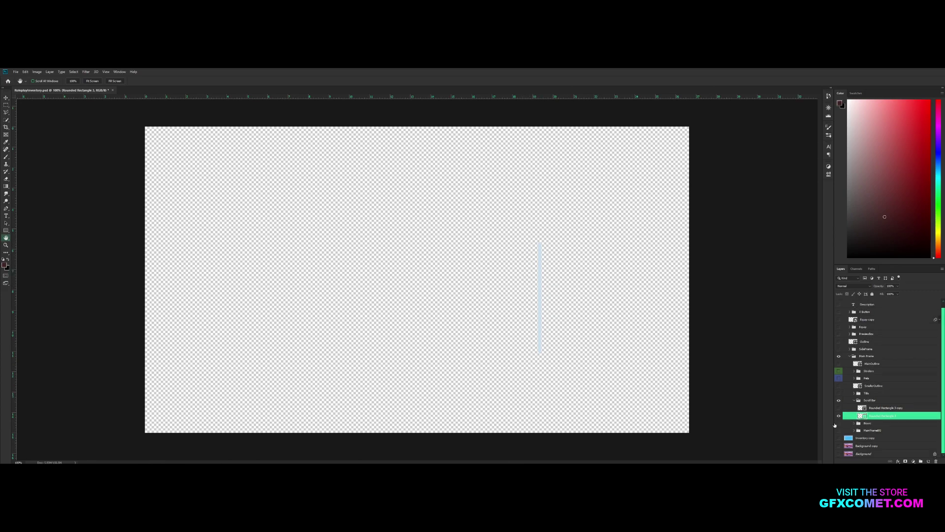
pyautogui.click(839, 415)
# Quick-export the blue Rounded Rectangle 3 copy thumb on its own as a PNG
pyautogui.click(839, 408)
pyautogui.click(882, 408)
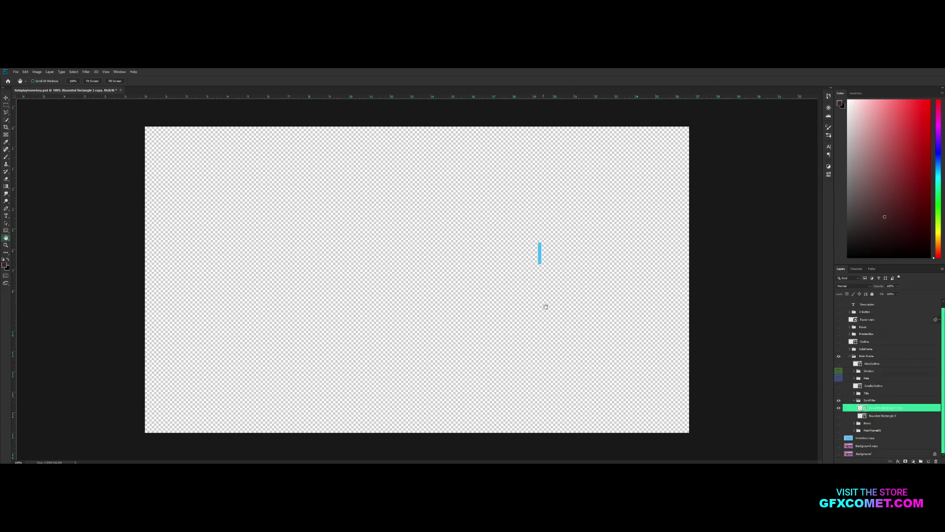
pyautogui.rightClick(895, 412)
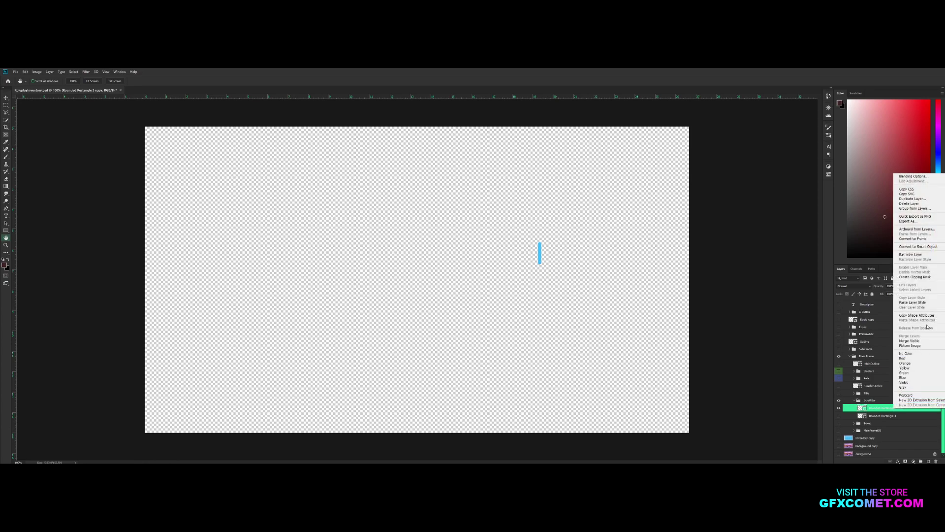
pyautogui.click(919, 217)
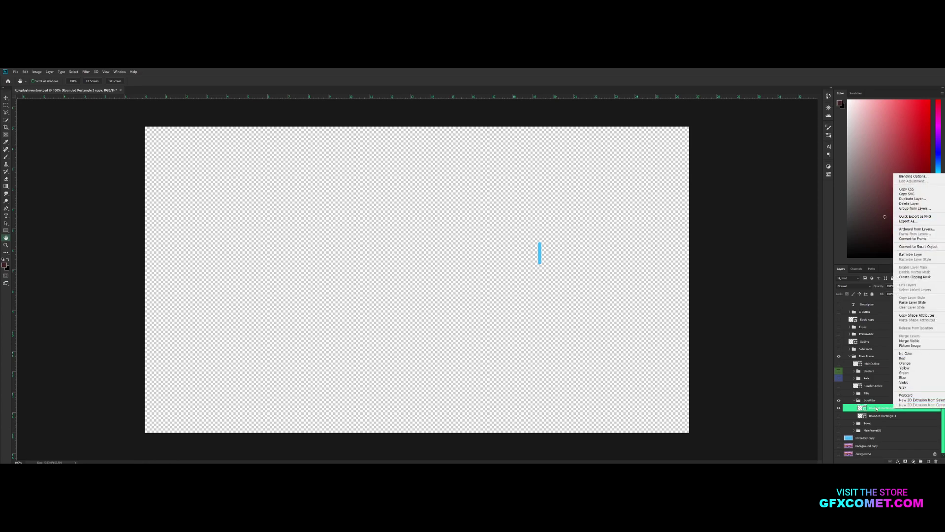
# Restore the track, hide the whole scroll bar, and show and select the MainFrameBG panel
pyautogui.click(839, 416)
pyautogui.click(854, 399)
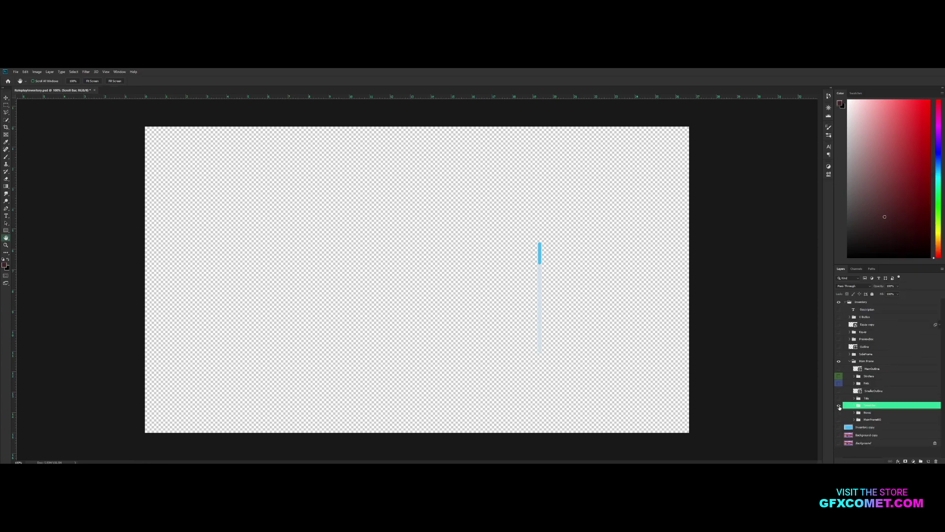
pyautogui.click(840, 407)
pyautogui.click(839, 419)
pyautogui.click(868, 420)
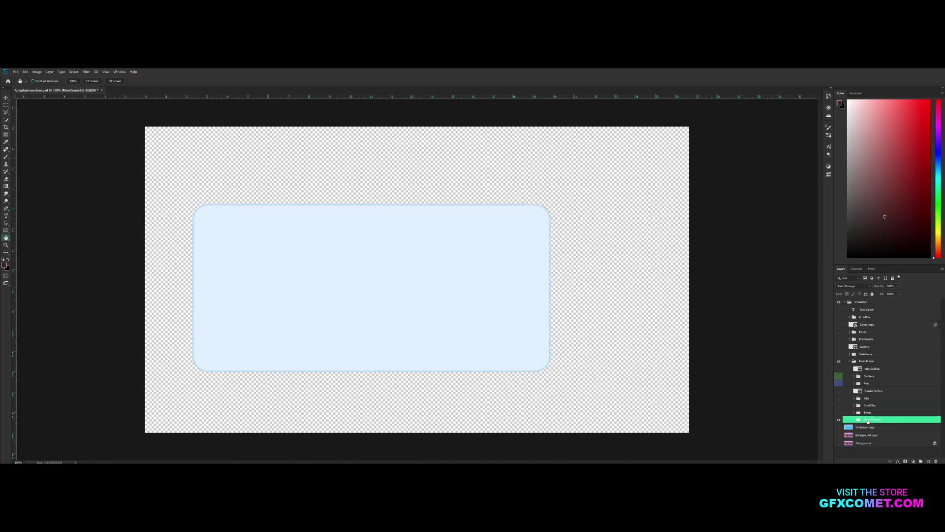
# Open MainFrameBG's layer menu twice without choosing anything, then show the Inventory title banner
pyautogui.rightClick(868, 420)
pyautogui.press('Escape')
pyautogui.rightClick(867, 420)
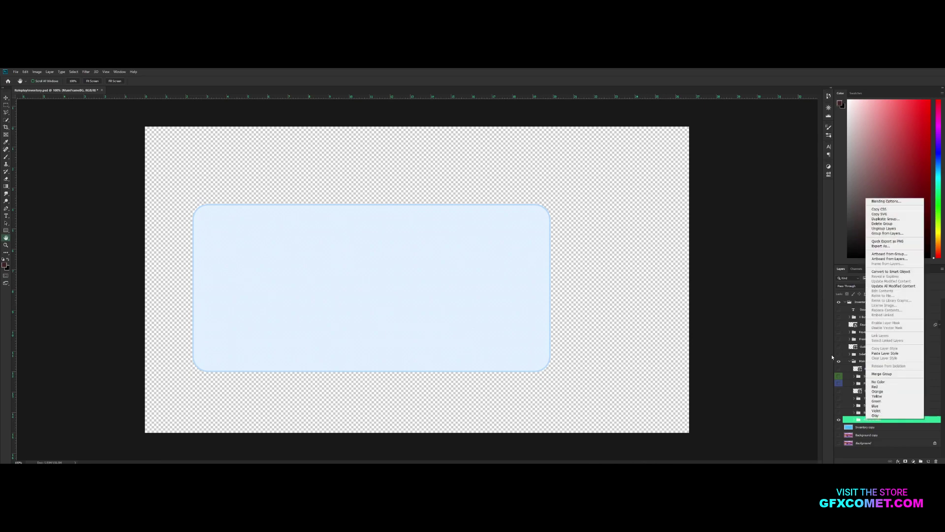
pyautogui.press('Escape')
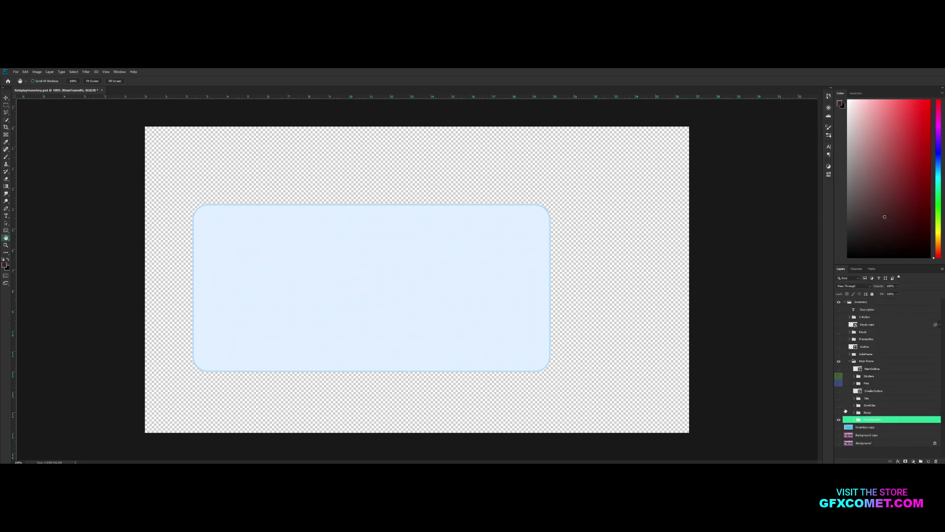
pyautogui.click(839, 398)
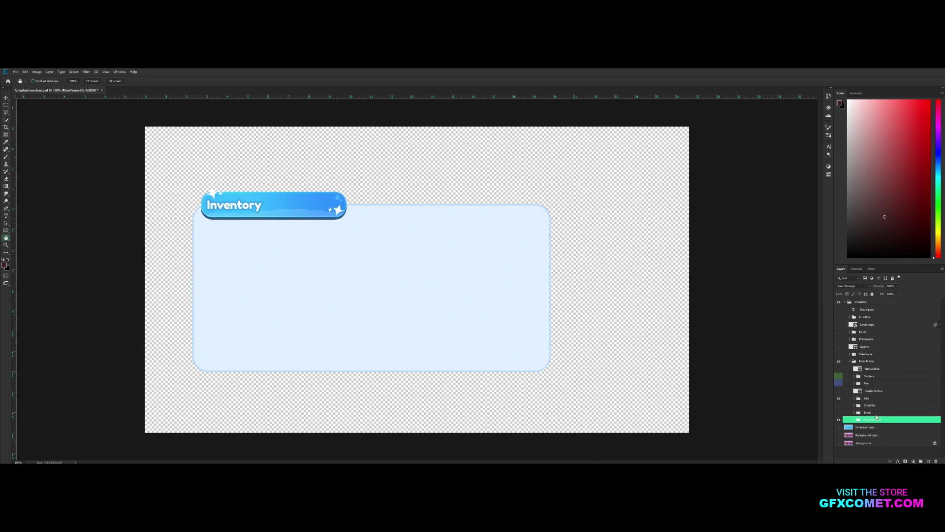
# Show the eight item boxes and hide the Item Name label on Box copy 3
pyautogui.click(839, 412)
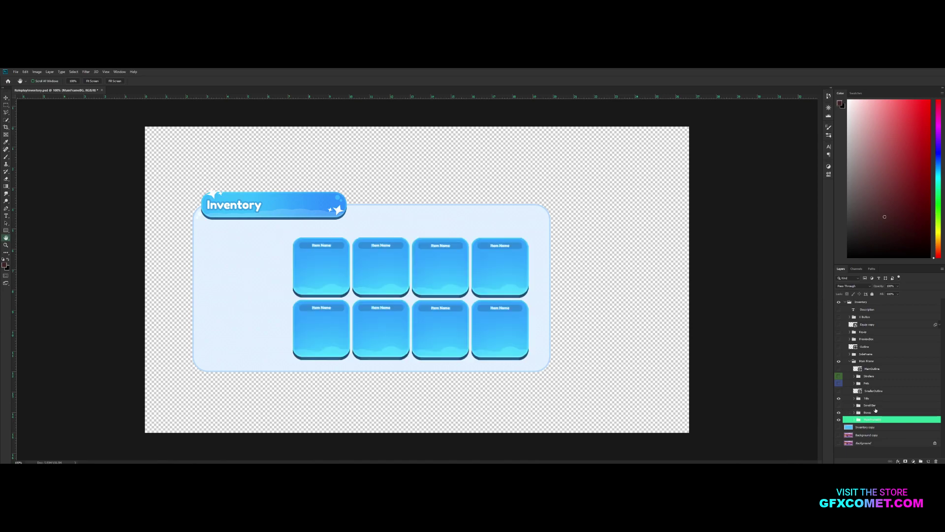
pyautogui.click(854, 412)
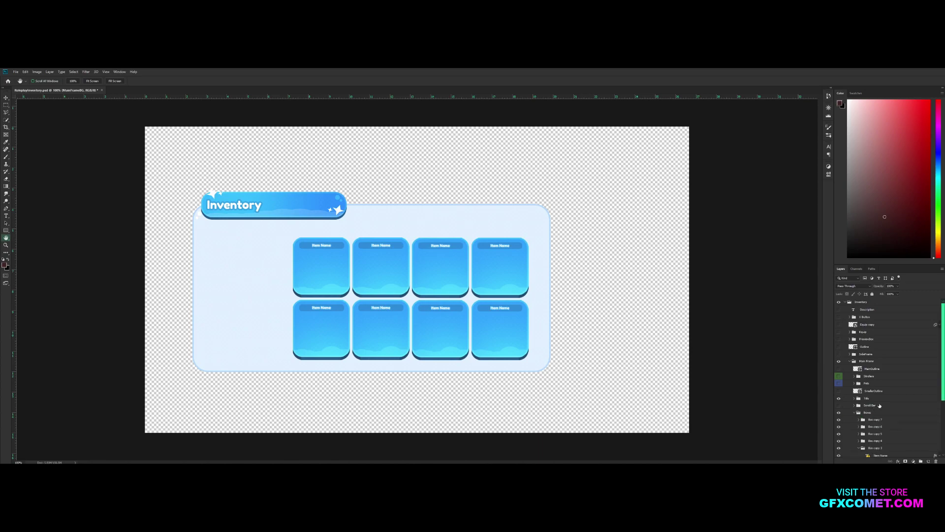
pyautogui.click(860, 449)
pyautogui.scroll(-3, 878, 406)
pyautogui.click(883, 400)
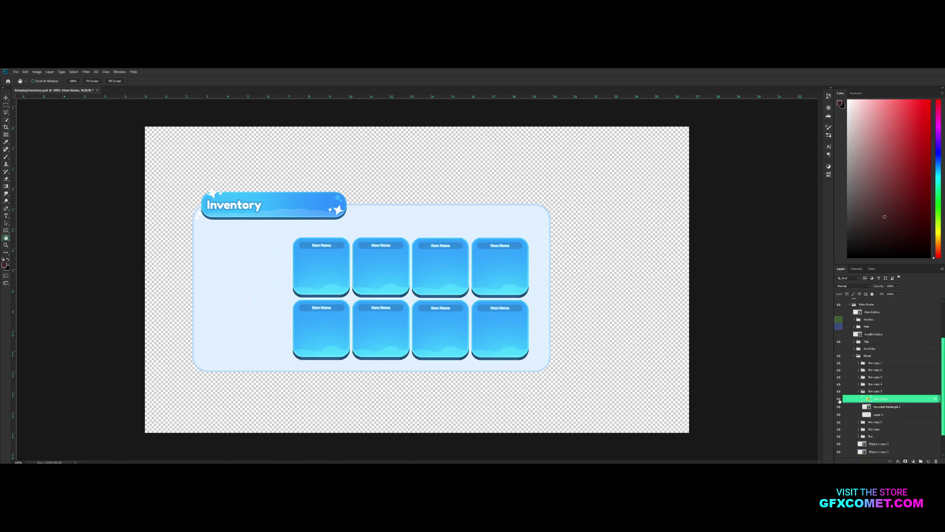
pyautogui.click(840, 400)
# Zoom to 200% and quick-export the empty item box layer as a PNG
pyautogui.hotkey('ctrl', '+')
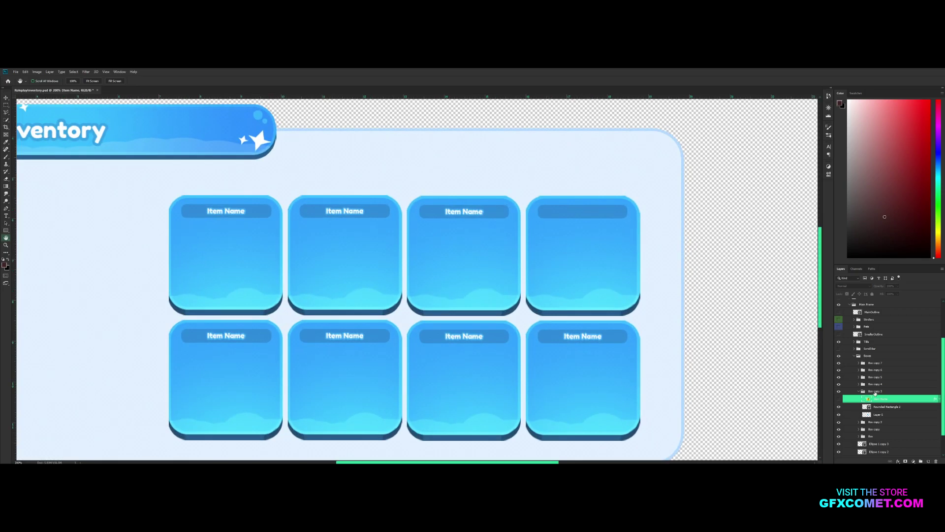
pyautogui.click(874, 391)
pyautogui.rightClick(876, 392)
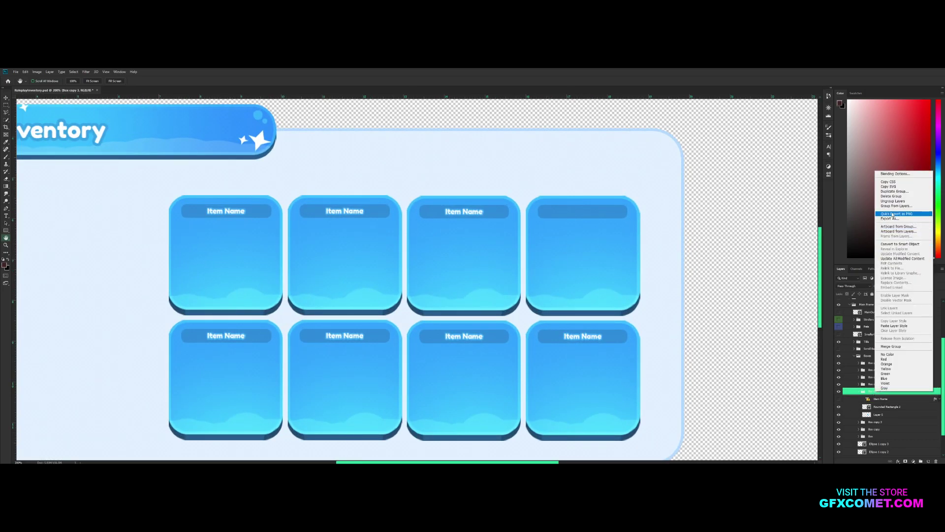
pyautogui.click(540, 224)
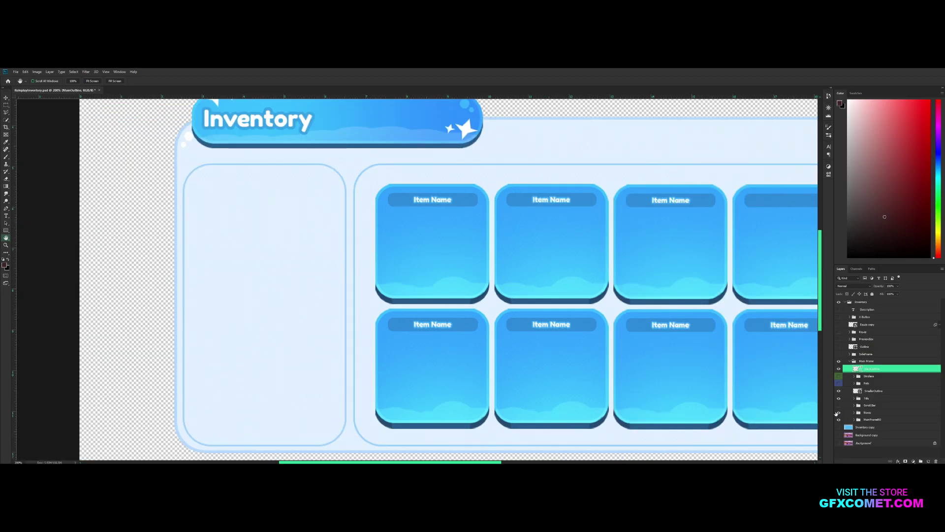
# Hide the Boxes group and turn on the green Strollers category button
pyautogui.click(839, 412)
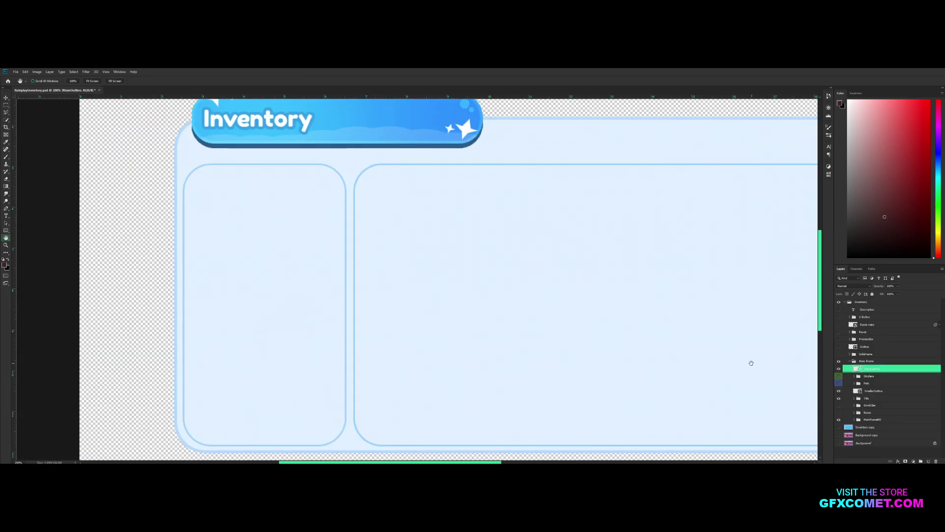
pyautogui.scroll(-3, 713, 391)
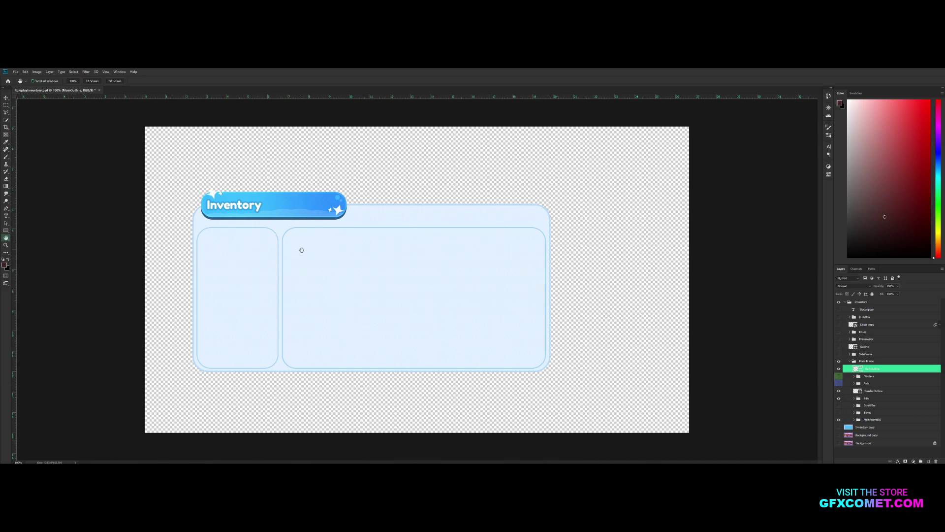
pyautogui.click(839, 377)
# Select the Strollers group and zoom the canvas to 200% on the Inventory panel
pyautogui.click(877, 377)
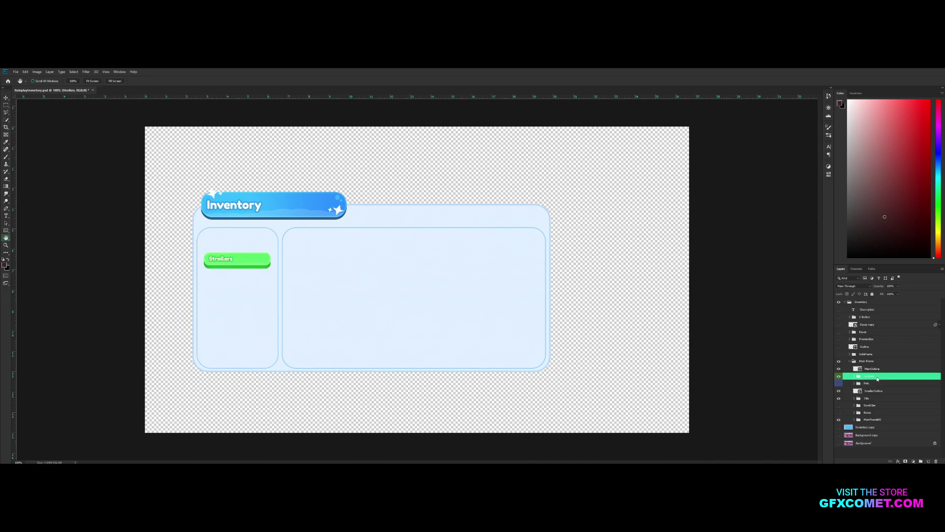
pyautogui.rightClick(877, 378)
pyautogui.click(801, 372)
pyautogui.hotkey('ctrl', '+')
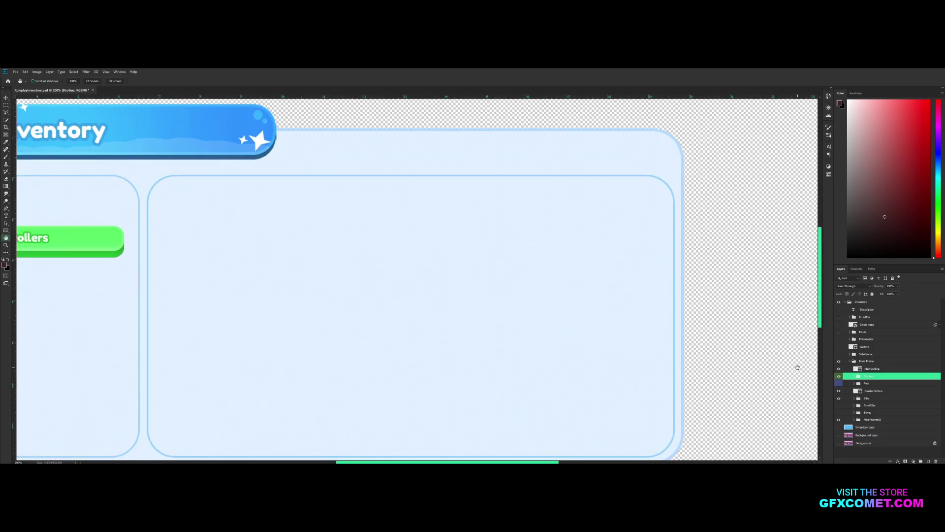
pyautogui.hscroll(-5, 500, 290)
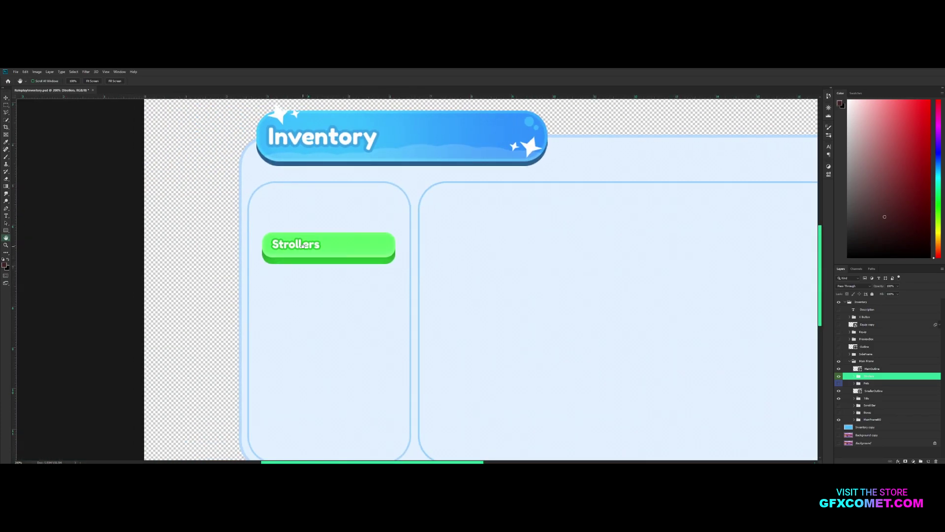
# Set the Strollers label font to Futura XBlk BT and nudge it slightly right
pyautogui.press('t')
pyautogui.click(303, 244)
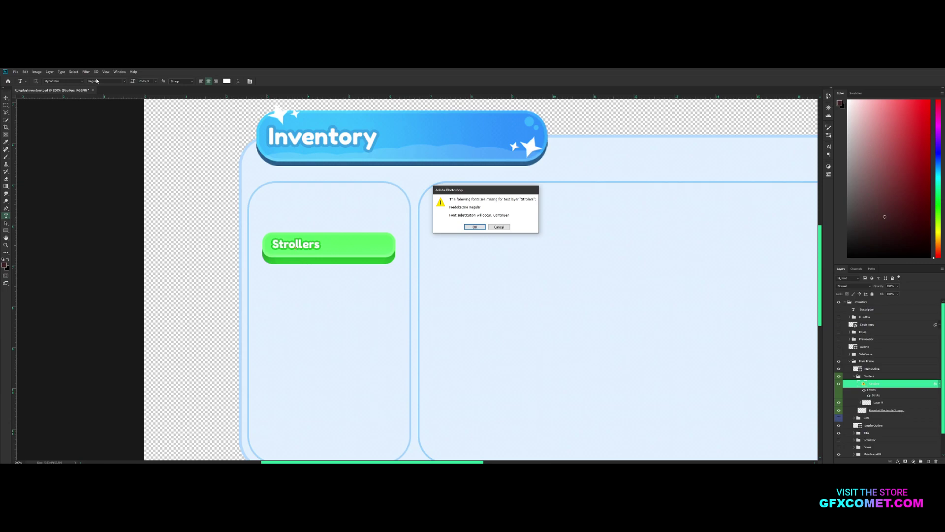
pyautogui.click(474, 227)
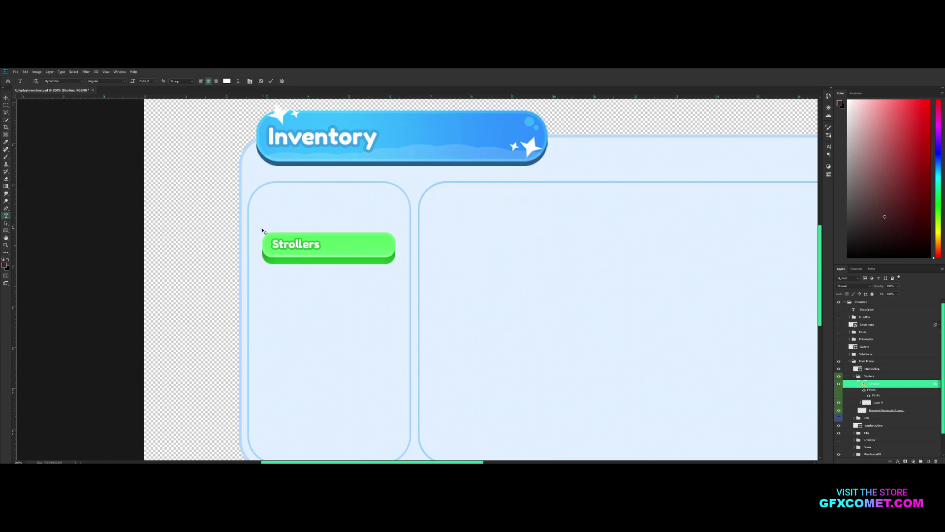
pyautogui.hotkey('ctrl', 'a')
pyautogui.click(82, 81)
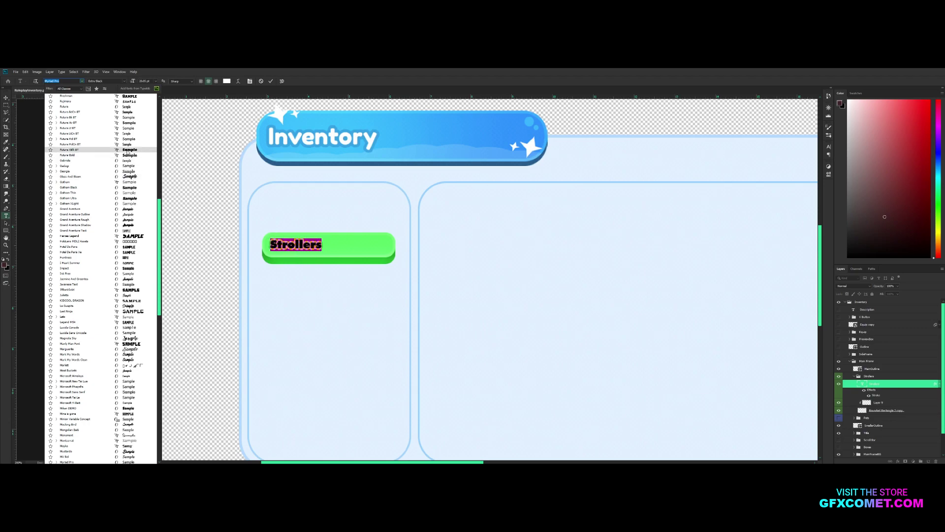
pyautogui.click(127, 150)
pyautogui.click(6, 98)
pyautogui.moveTo(326, 256); pyautogui.dragTo(328, 255)
# Toggle the Strollers label off and back on, then collapse the Main Frame group
pyautogui.click(854, 376)
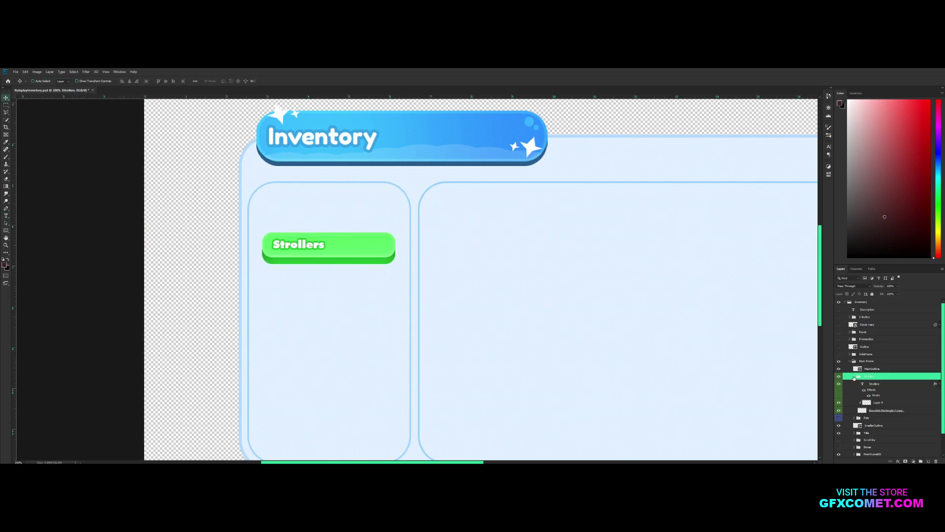
pyautogui.click(855, 378)
pyautogui.click(939, 385)
pyautogui.click(839, 384)
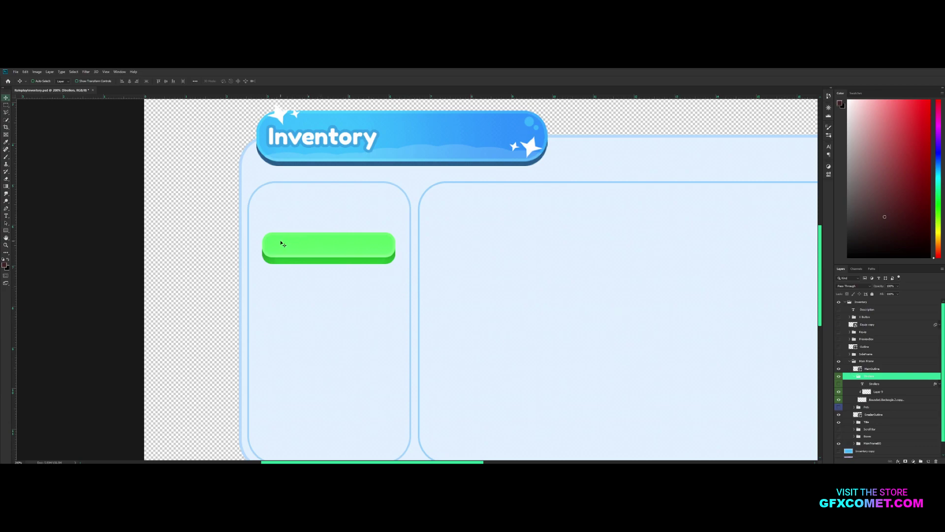
pyautogui.click(855, 377)
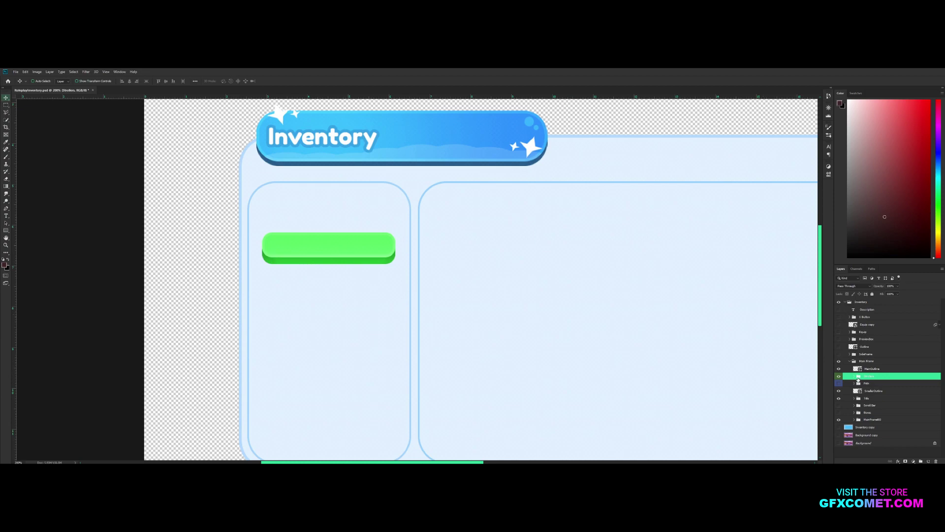
pyautogui.click(854, 377)
pyautogui.click(840, 385)
pyautogui.click(879, 384)
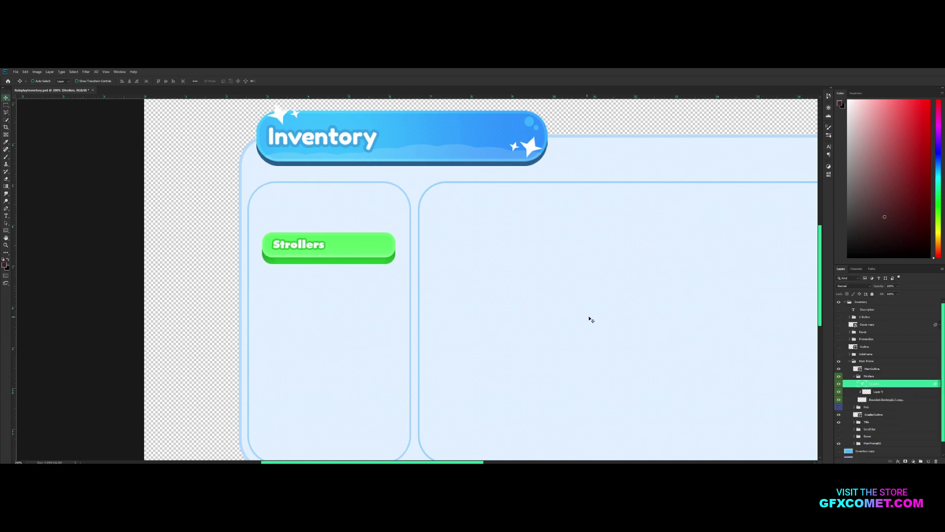
pyautogui.click(866, 361)
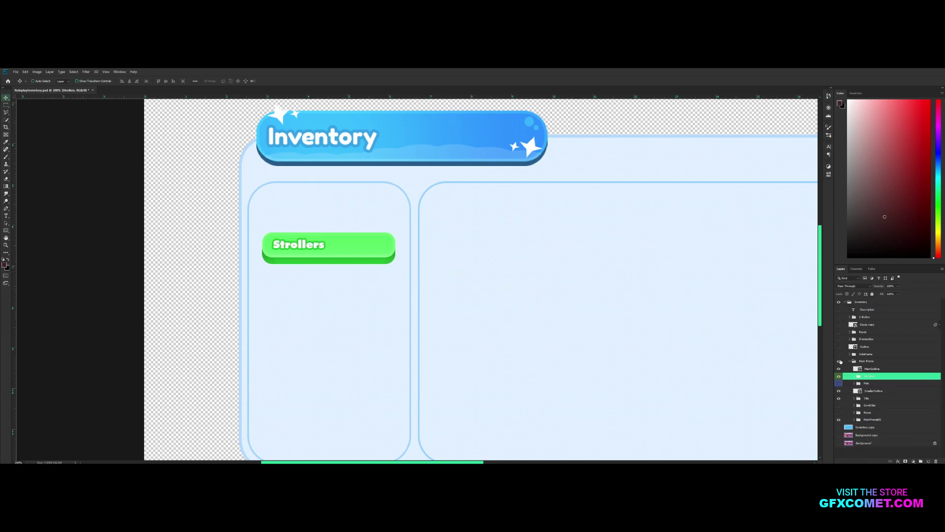
pyautogui.click(850, 361)
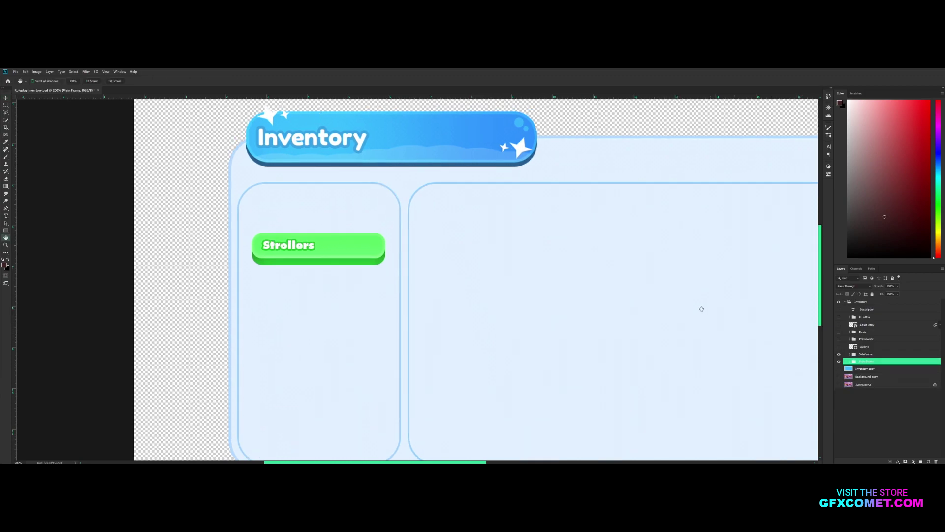
# Show the Outline layer in the right frame and move it into the SideFrame group
pyautogui.moveTo(701, 308); pyautogui.dragTo(477, 292)
pyautogui.moveTo(447, 205); pyautogui.dragTo(449, 220)
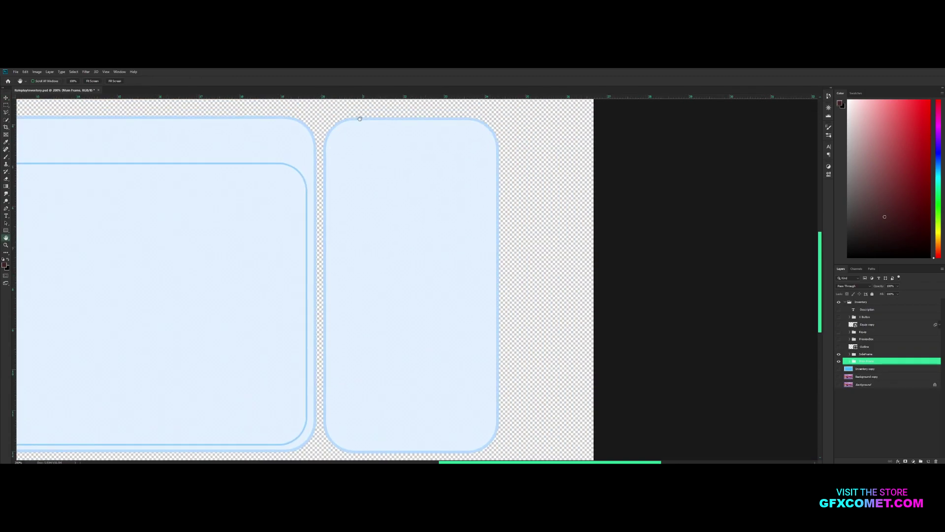
pyautogui.click(839, 347)
pyautogui.click(869, 346)
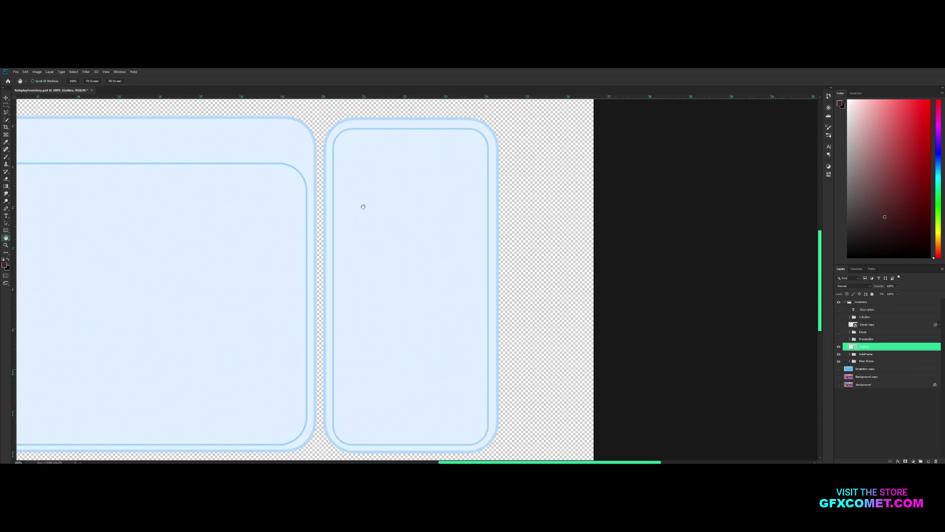
pyautogui.moveTo(874, 347); pyautogui.dragTo(882, 358)
pyautogui.click(891, 347)
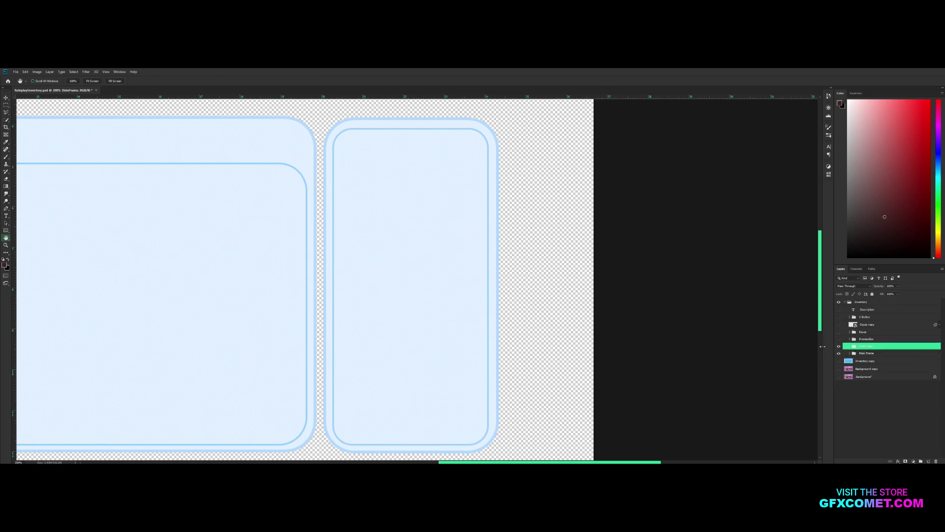
# Turn on the PreviewBox item box in the side frame
pyautogui.rightClick(892, 347)
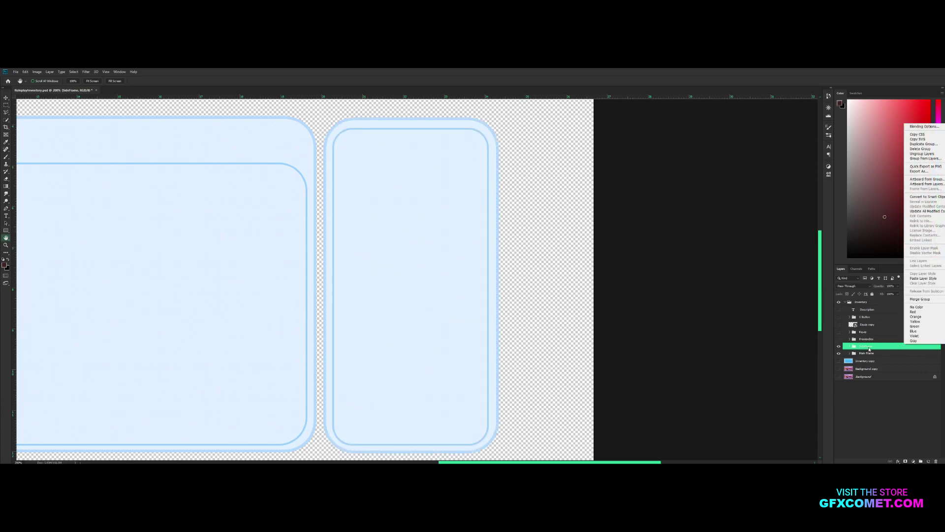
pyautogui.press('Escape')
pyautogui.click(839, 339)
pyautogui.keyDown('ctrl'); pyautogui.click(901, 345); pyautogui.keyUp('ctrl')
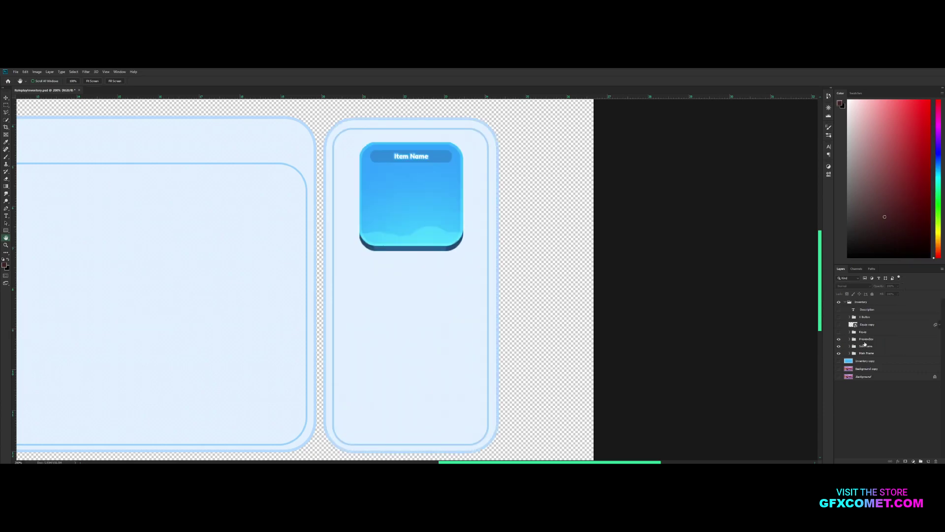
# Hide the PreviewBox, show the Equip Buy button on its own, then hide it
pyautogui.click(866, 338)
pyautogui.click(839, 339)
pyautogui.click(839, 332)
pyautogui.click(870, 332)
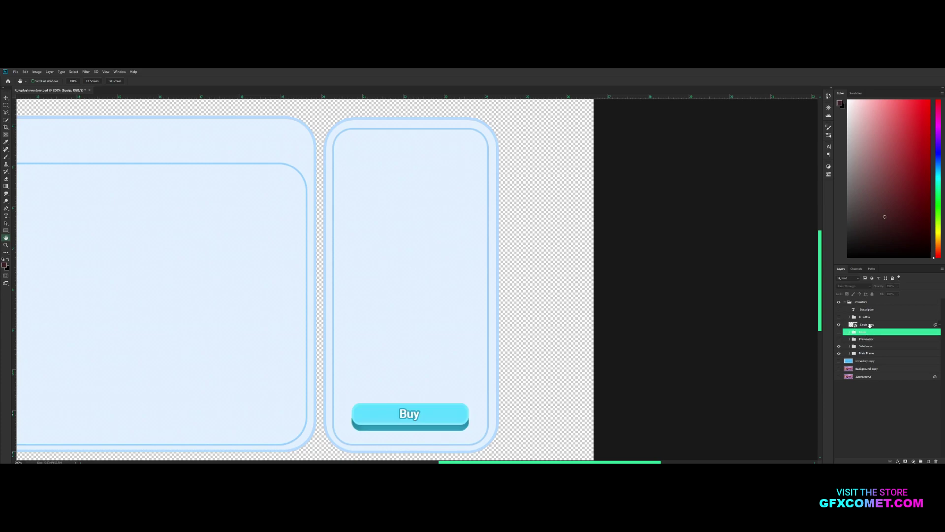
pyautogui.click(839, 331)
# Show the red X Button, open its layer menu, then hide it and zoom out
pyautogui.click(839, 316)
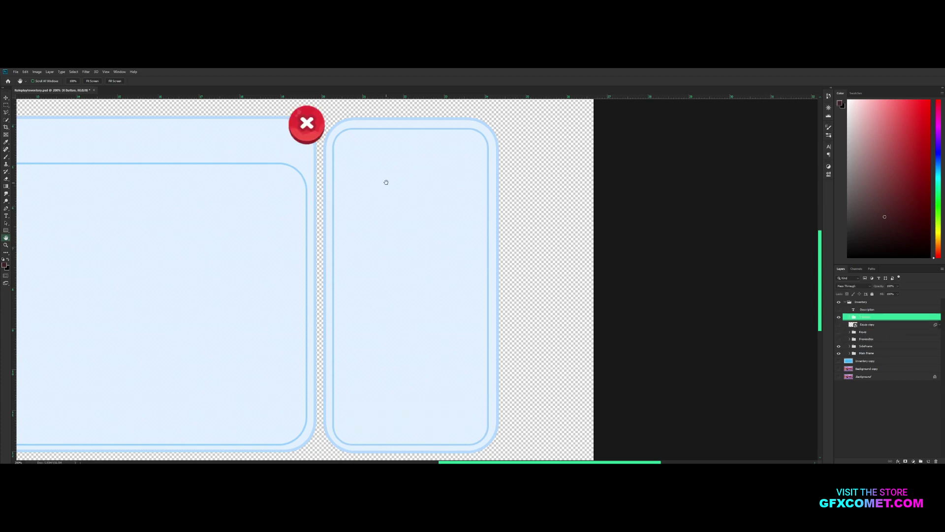
pyautogui.moveTo(386, 182); pyautogui.dragTo(471, 262)
pyautogui.rightClick(876, 317)
pyautogui.press('Escape')
pyautogui.click(839, 317)
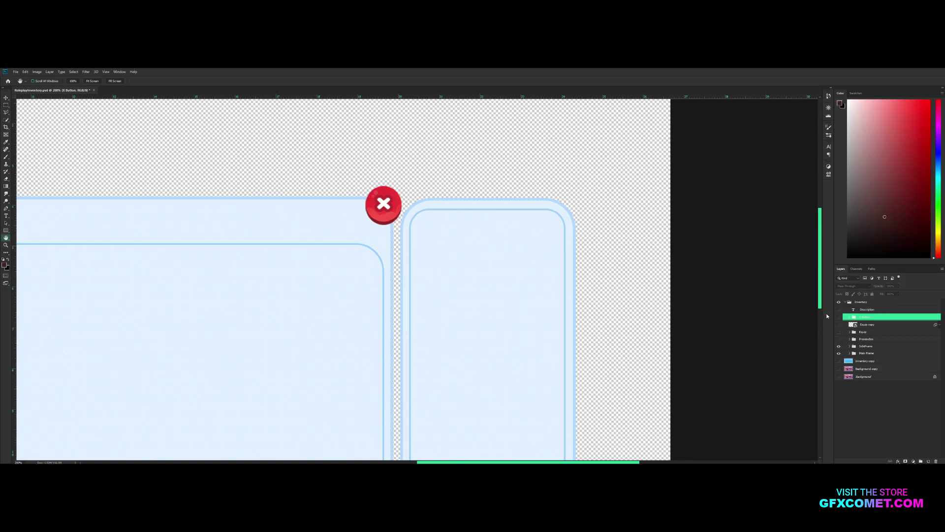
pyautogui.hotkey('ctrl', '-')
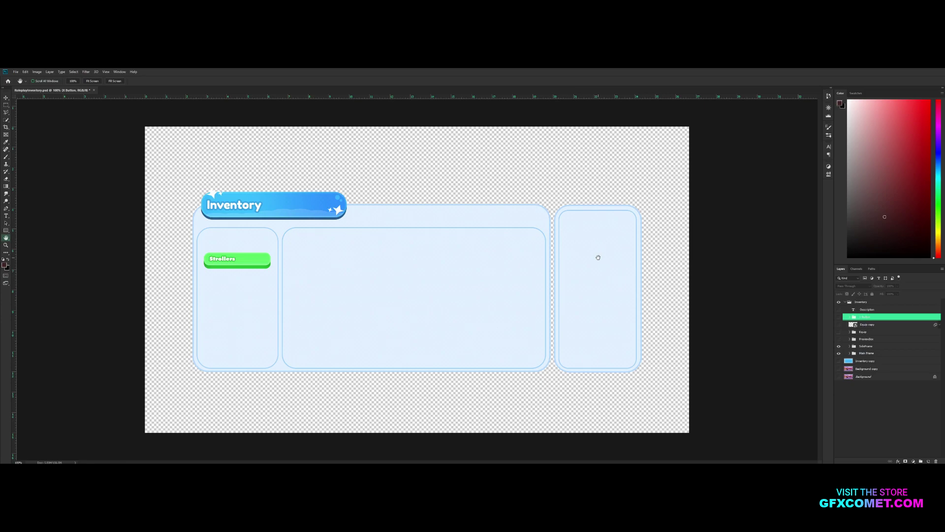
# Show PreviewBox, Equip and X Button together, plus the Inventory copy blue gradient background
pyautogui.moveTo(839, 339); pyautogui.dragTo(839, 309)
pyautogui.click(838, 361)
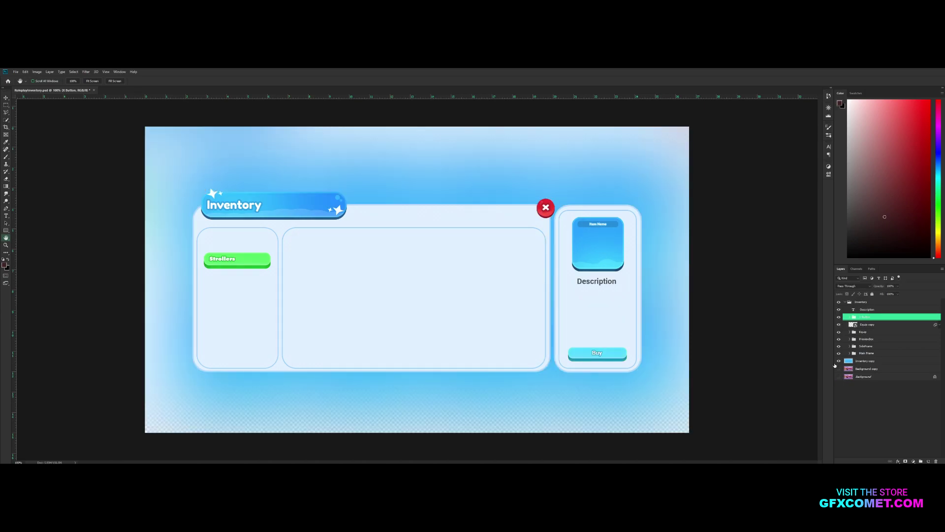